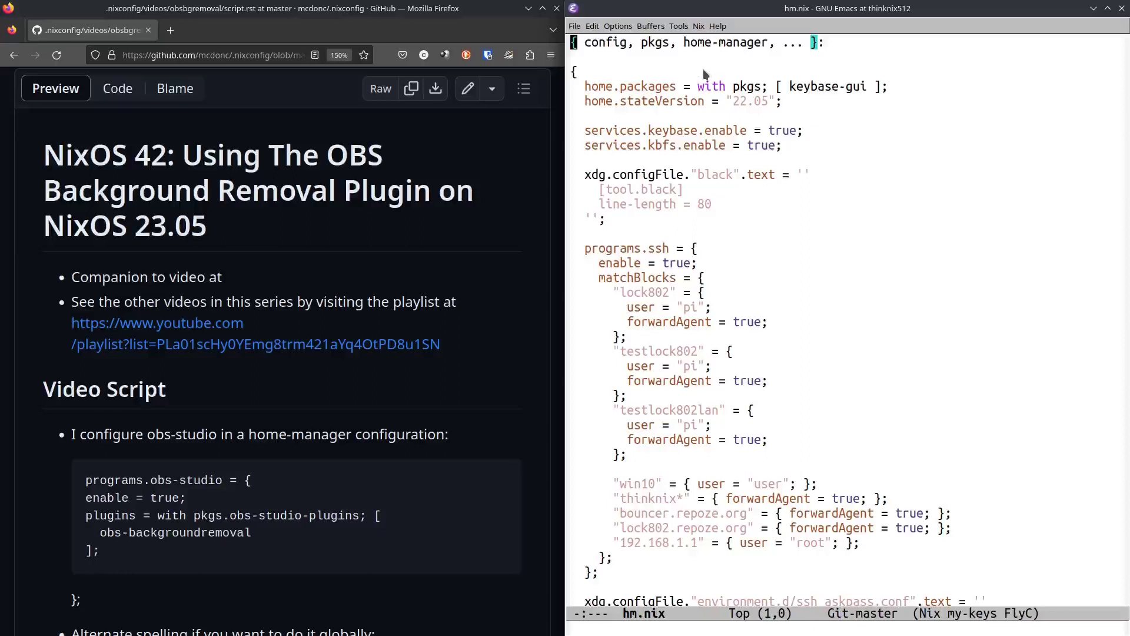
Search DuckDuckGo for 'nixos obs plugins' in a new tab, open the OBS Studio NixOS Wiki article, and highlight its wrapOBS example.
left_click(171, 31)
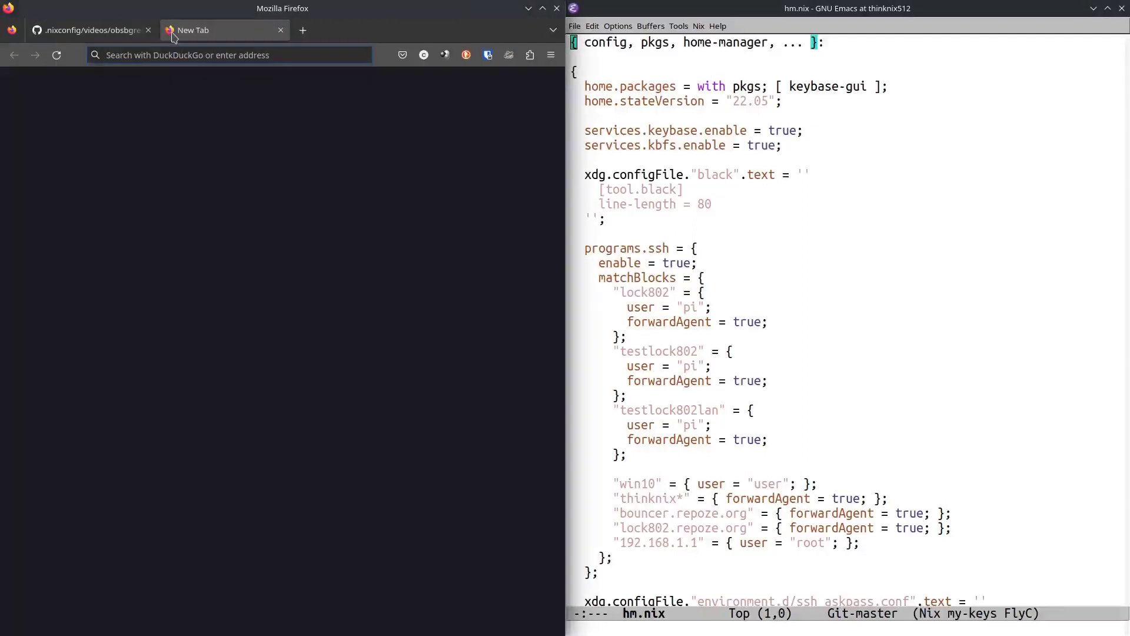
type("obs")
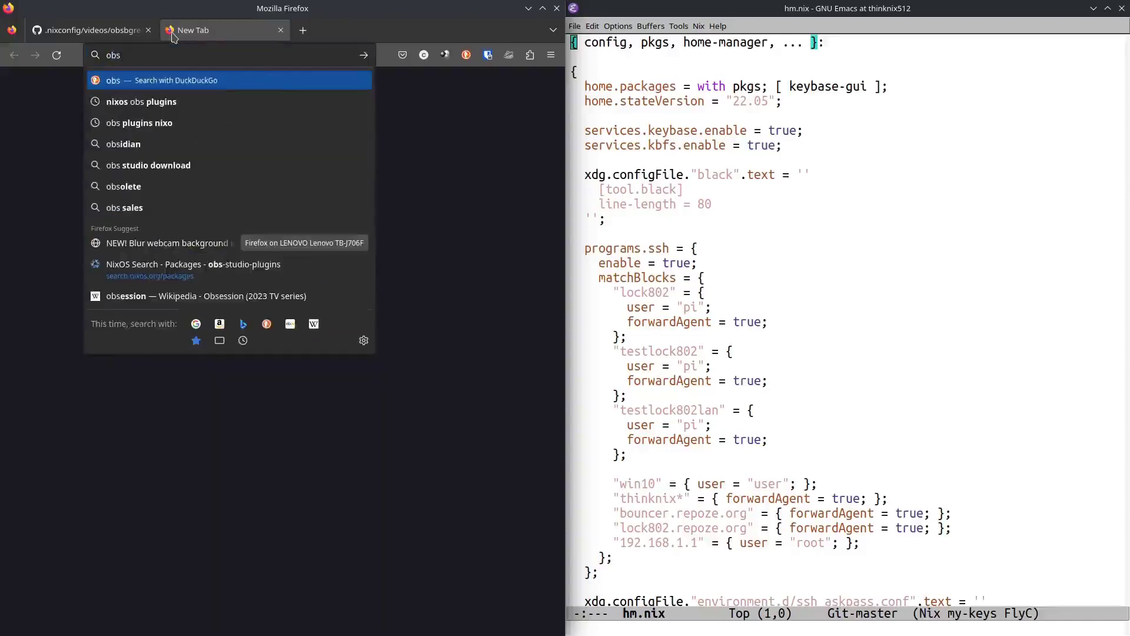
key("Down")
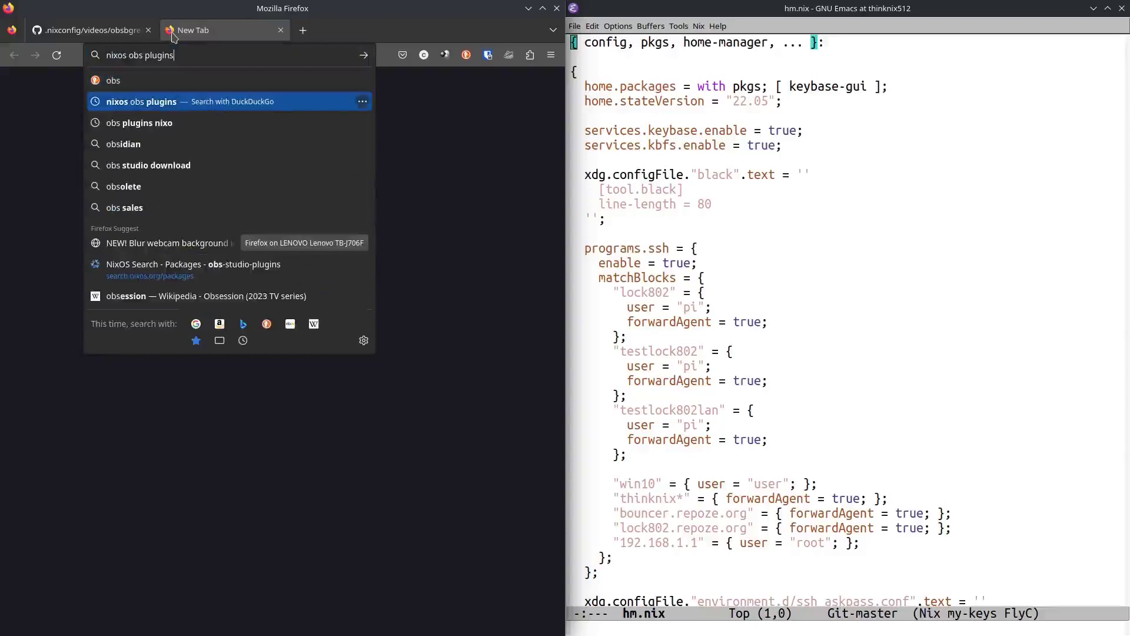
key("Return")
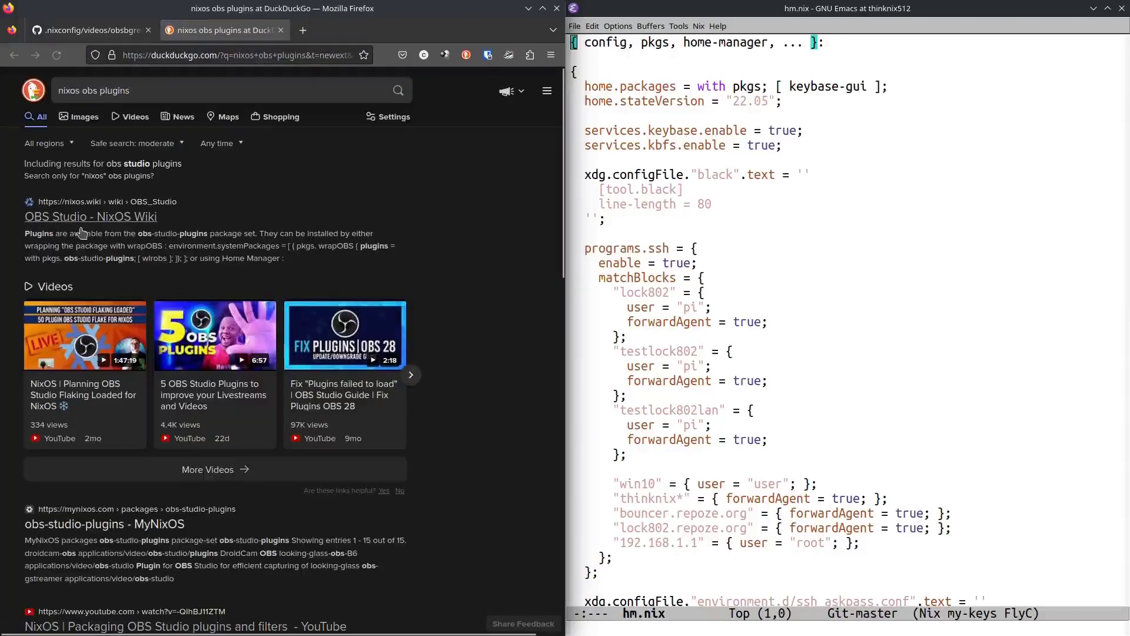
left_click(92, 218)
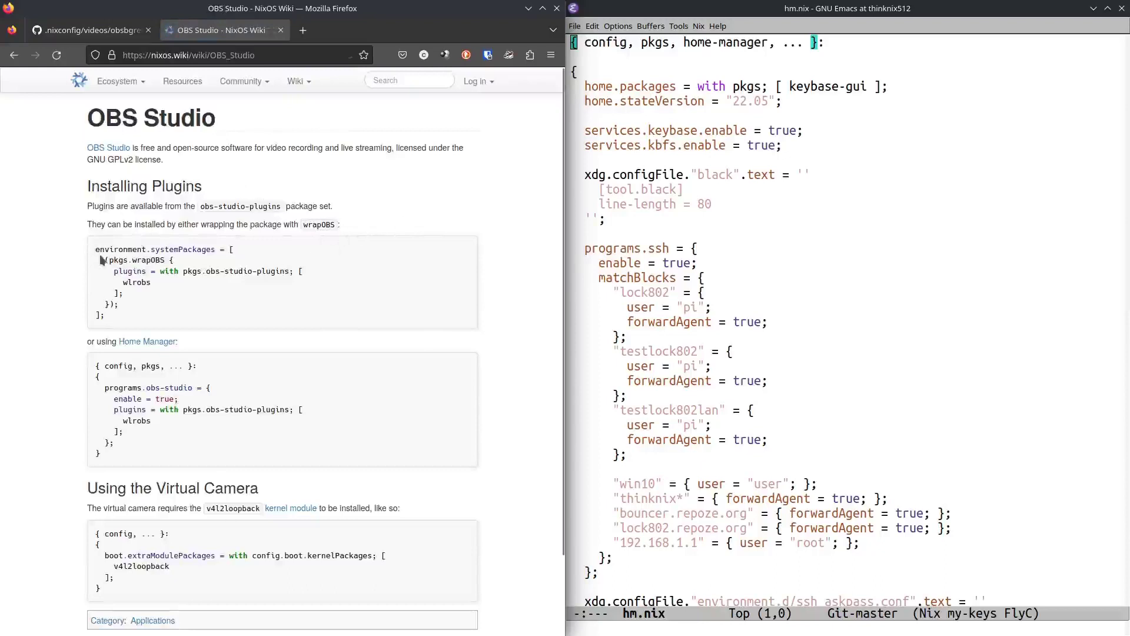
left_click_drag(95, 252, 152, 316)
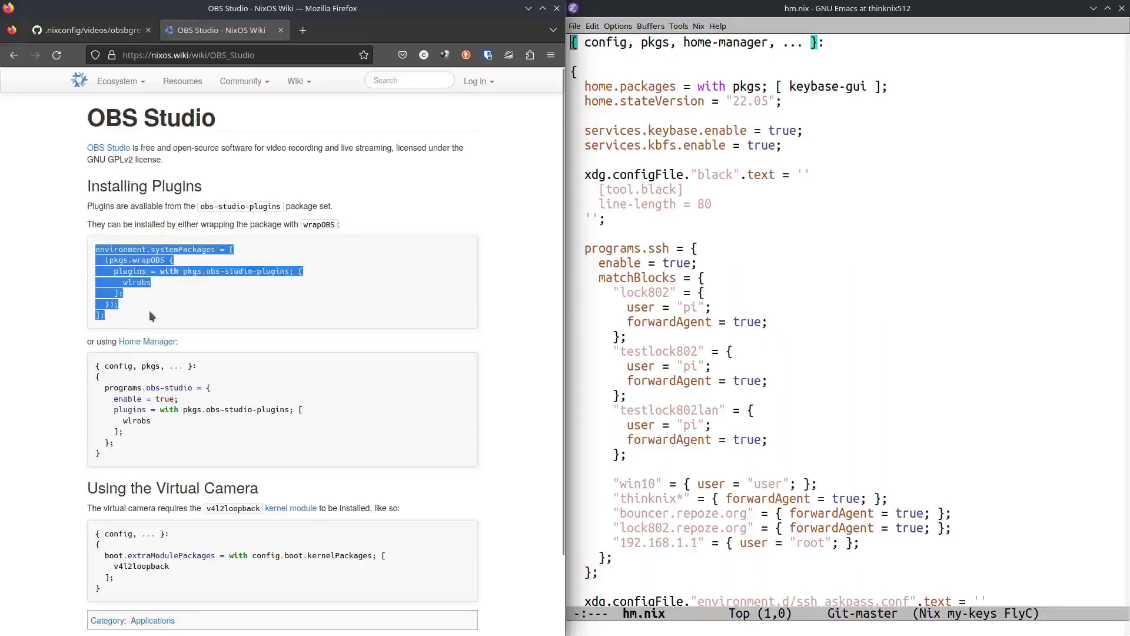
left_click(137, 275)
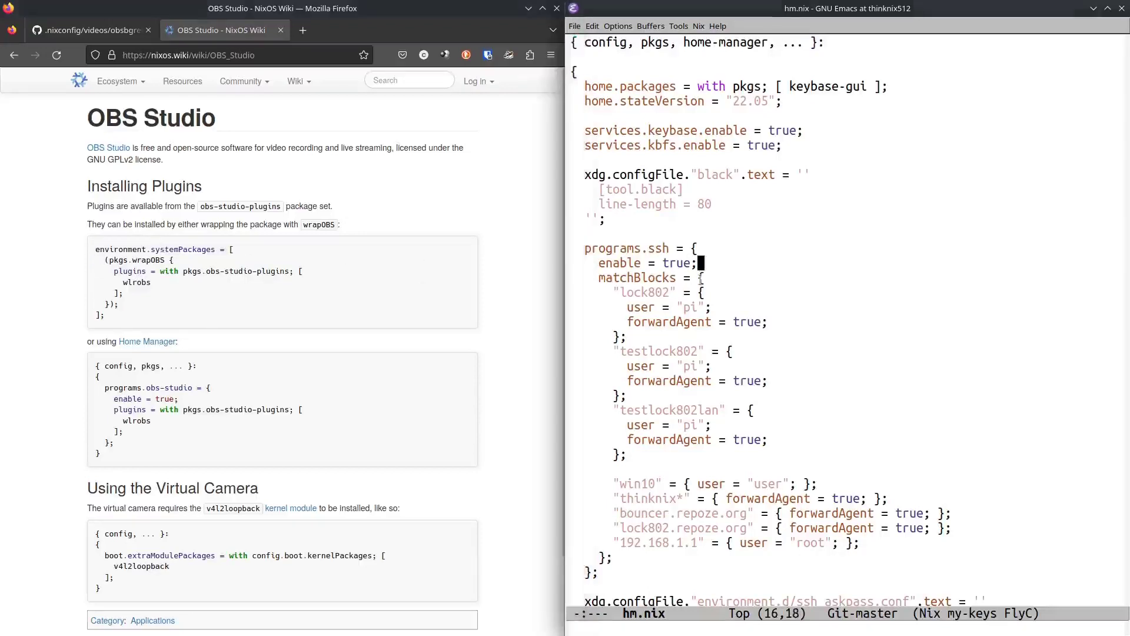
Browse with Dired from hm.nix's folder up to /etc/nixos/common and open configuration.nix.
key("ctrl+x")
key("ctrl+j")
key("asciicircum")
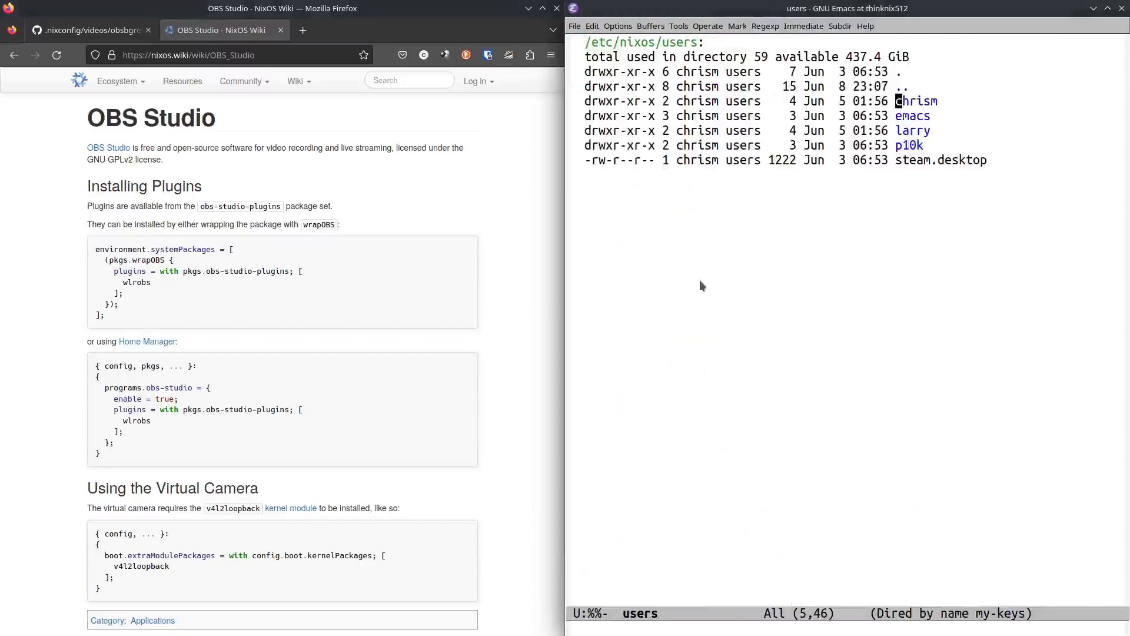
key("asciicircum")
key("Up")
key("Up")
key("Up")
key("Up")
key("Up")
key("Up")
key("Up")
key("Up")
key("Up")
key("Up")
key("Up")
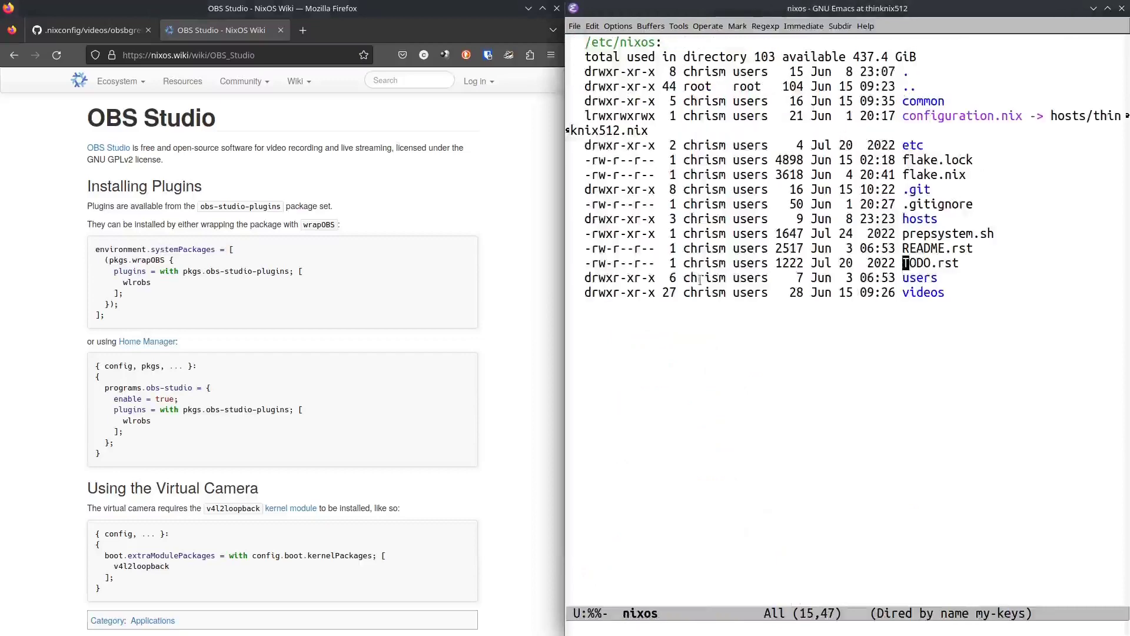
key("Return")
key("Down")
key("Down")
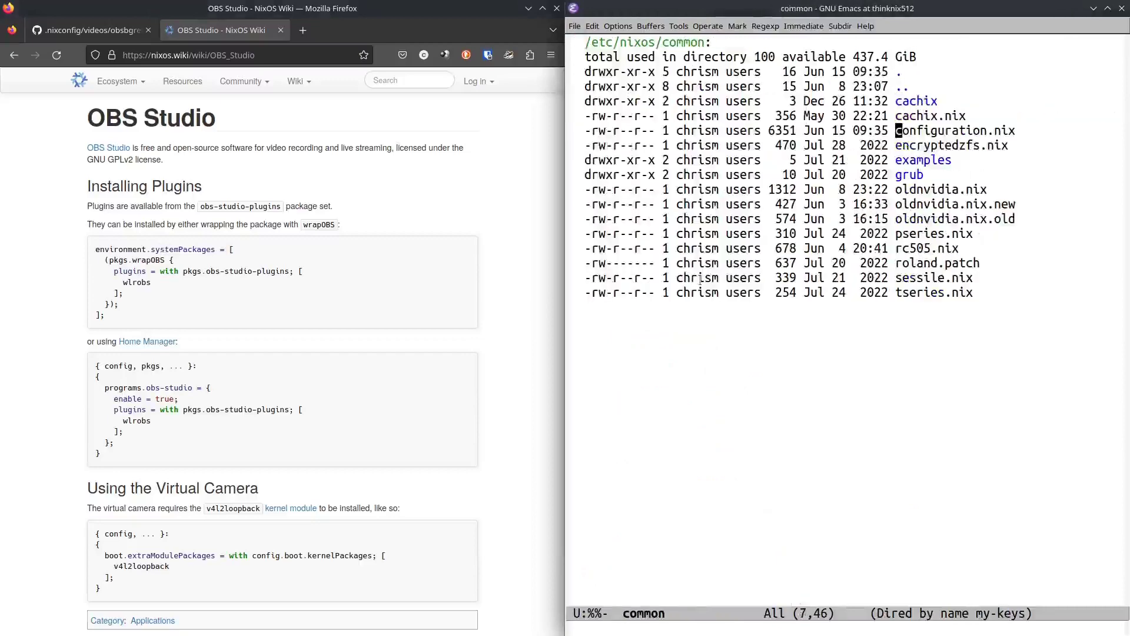
key("Return")
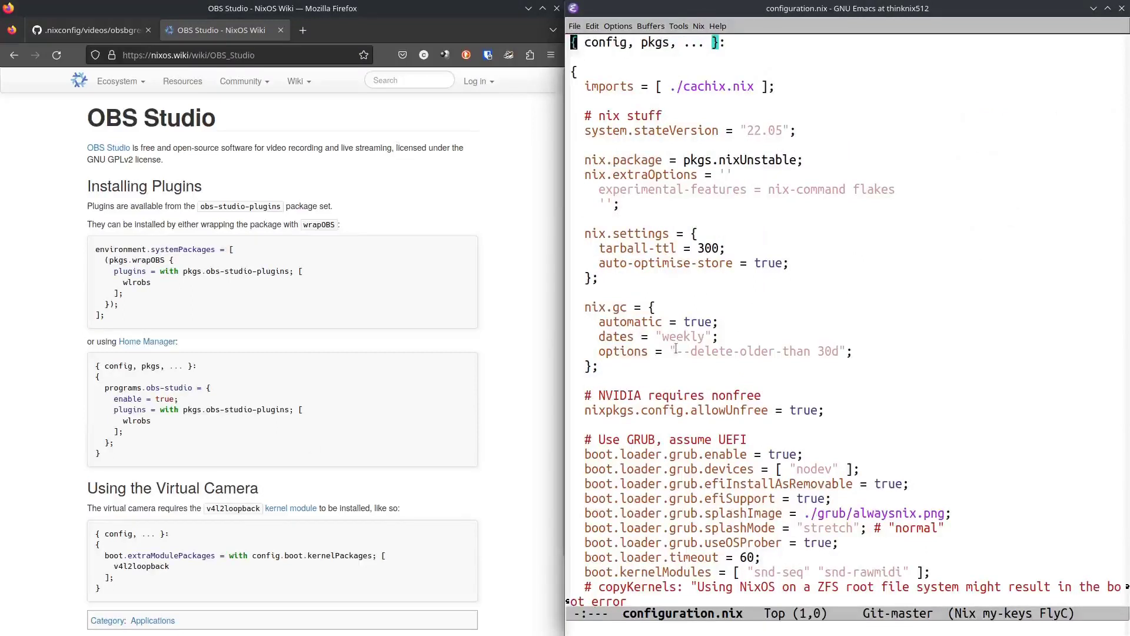
Search configuration.nix for 'systemp' to jump to the systemPackages list.
key("ctrl+s")
type("systen")
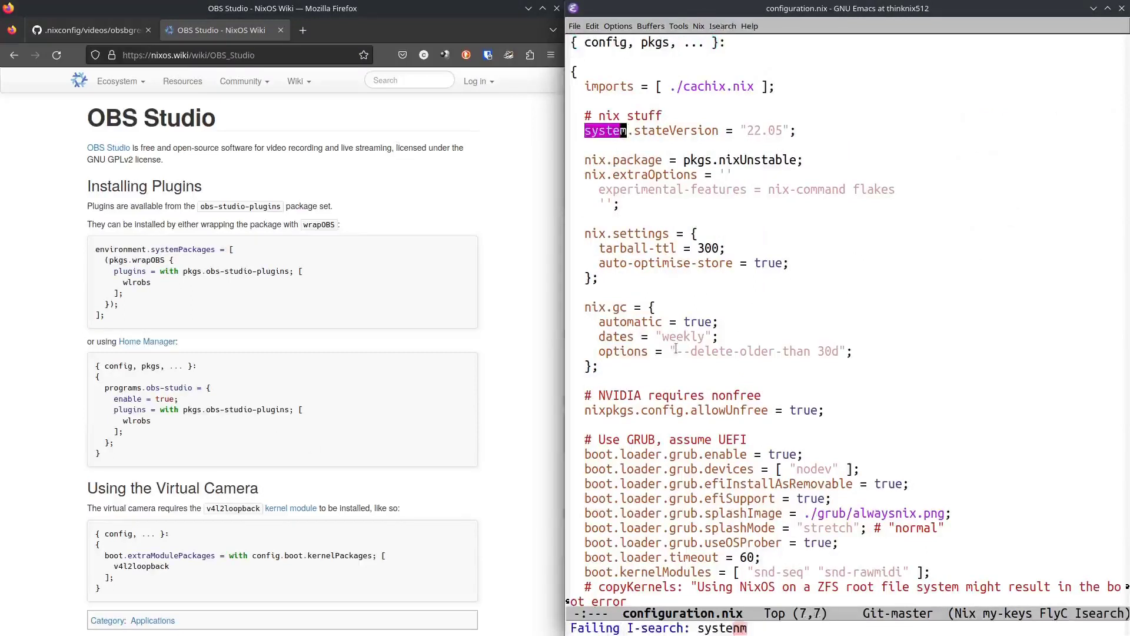
key("BackSpace")
type("mp")
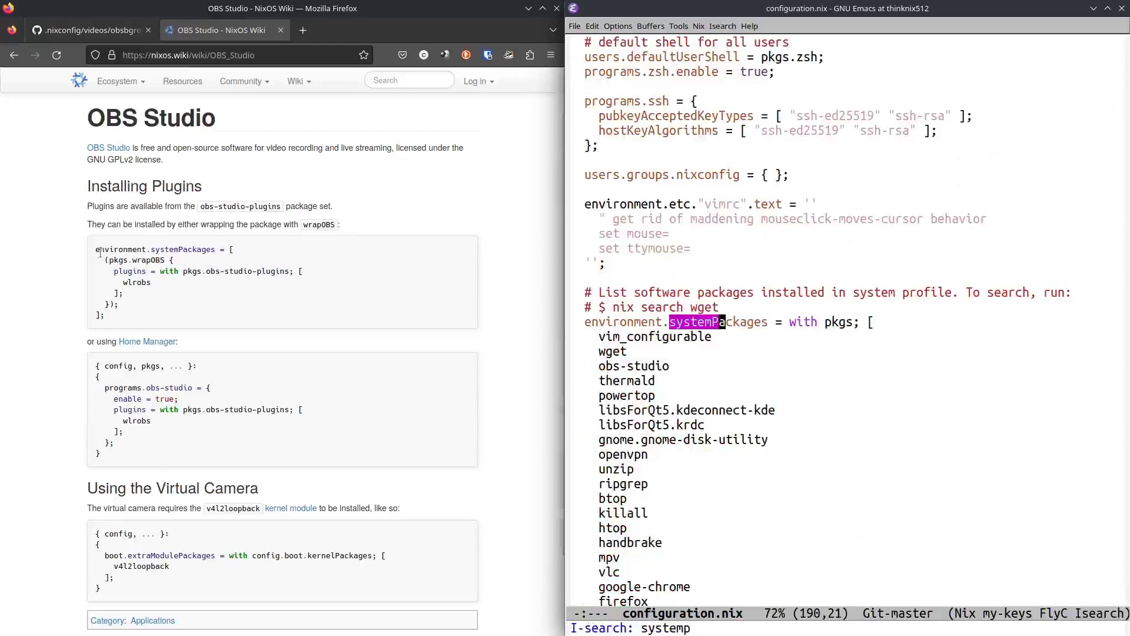
Copy the wiki's pkgs.wrapOBS block and paste it on a new line after wget.
left_click_drag(101, 259, 138, 289)
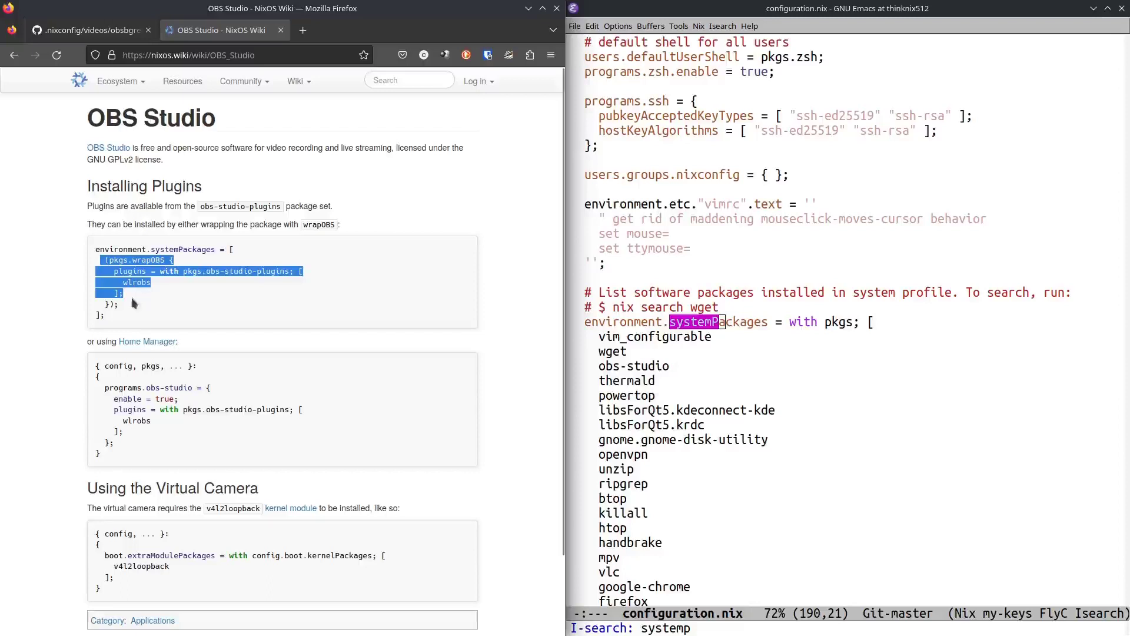
left_click_drag(138, 287, 111, 304)
right_click(112, 303)
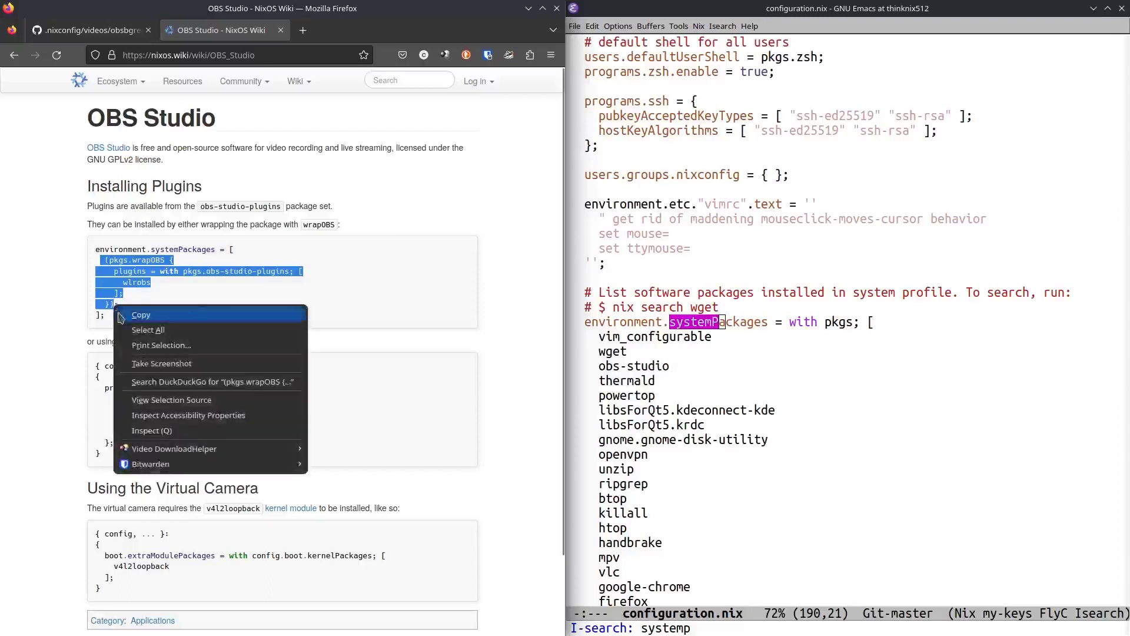
left_click(141, 315)
left_click(680, 337)
left_click(675, 357)
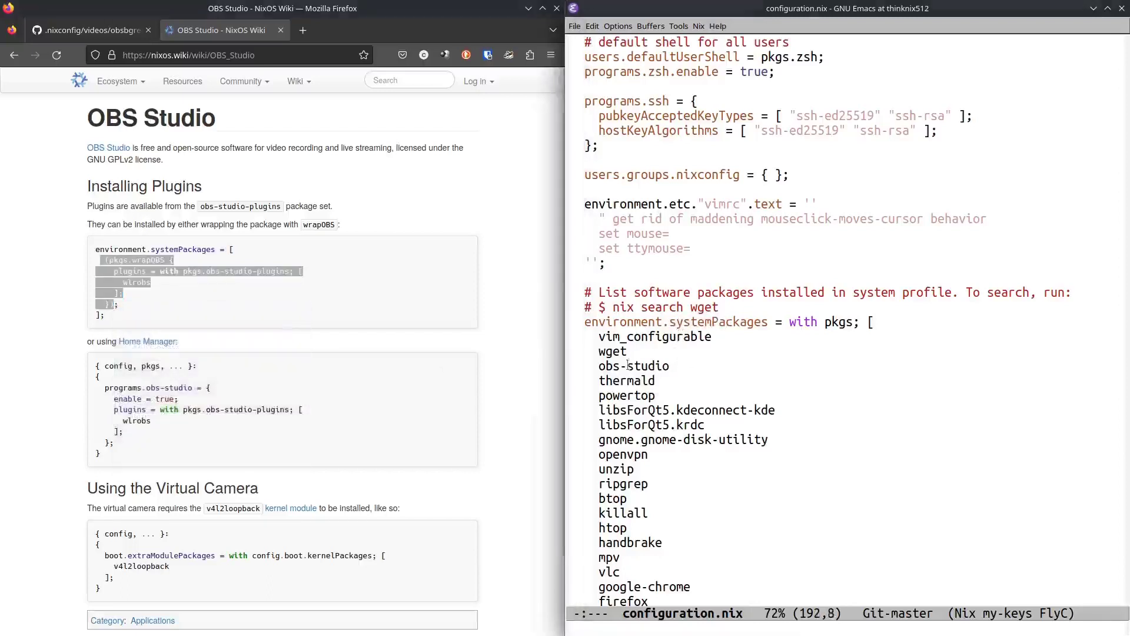
key("Return")
key("ctrl+y")
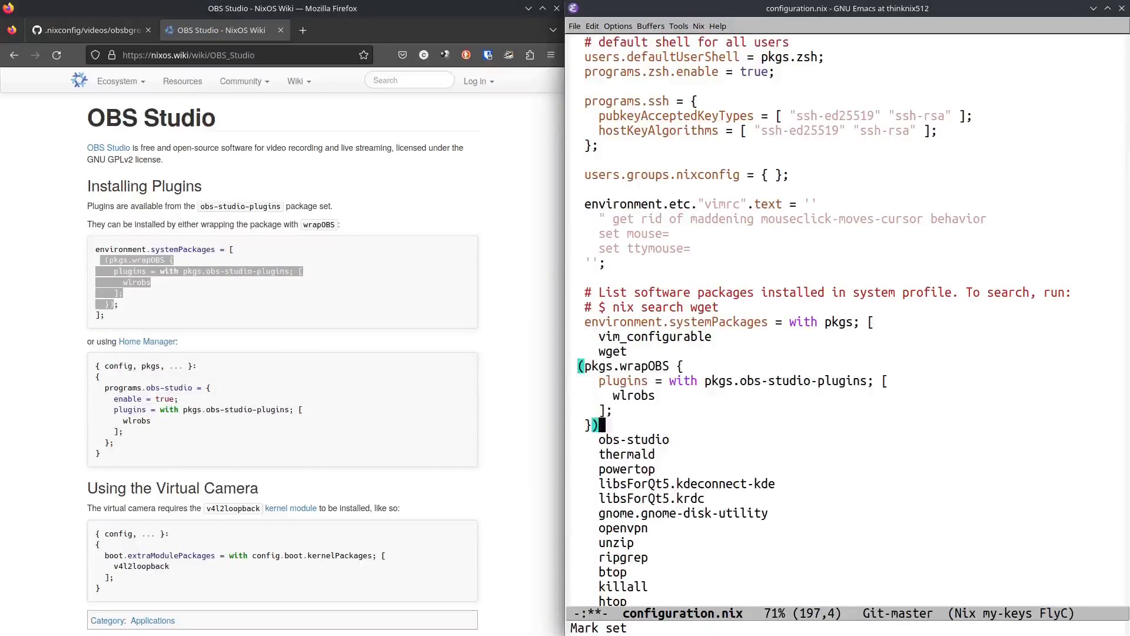
Comment out the plain obs-studio entry with #.
key("Down")
type("#@")
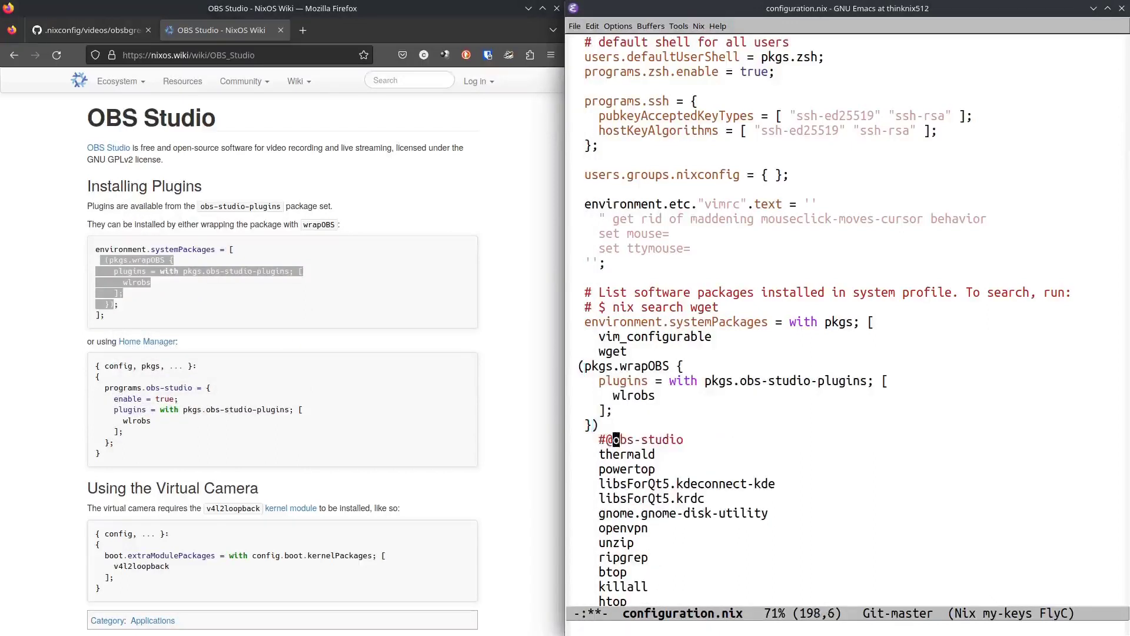
key("BackSpace")
Replace the wlrobs plugin with obs-backgroundremoval in the pasted wrapOBS block.
left_click(609, 424)
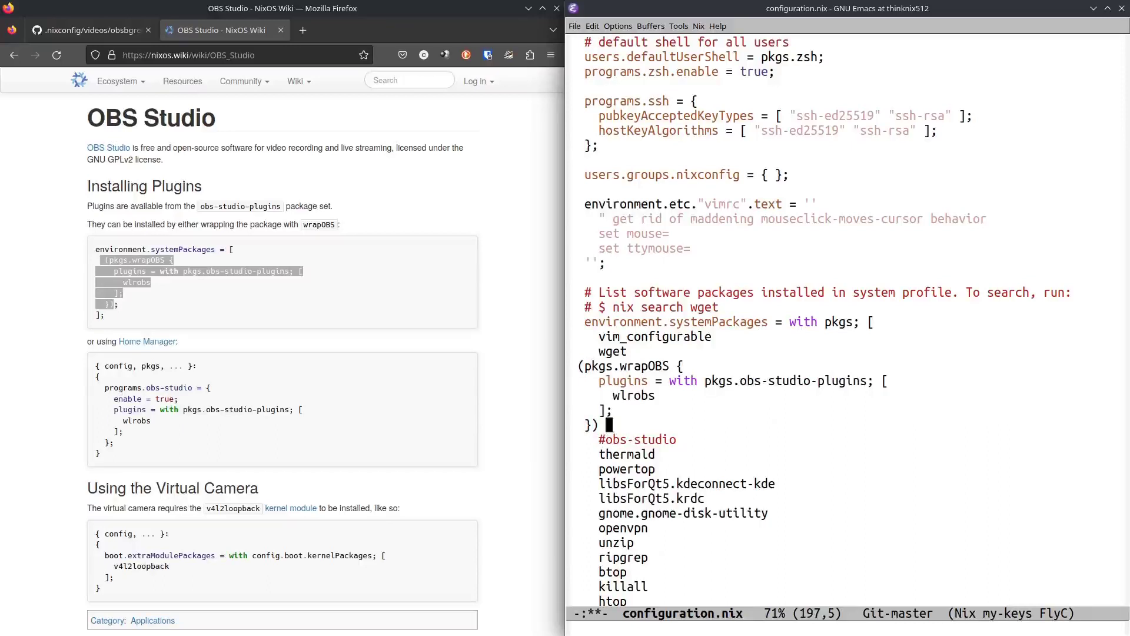
key("Up")
key("Up")
key("End")
key("BackSpace")
key("BackSpace")
key("BackSpace")
key("BackSpace")
key("BackSpace")
key("BackSpace")
type("obs-s")
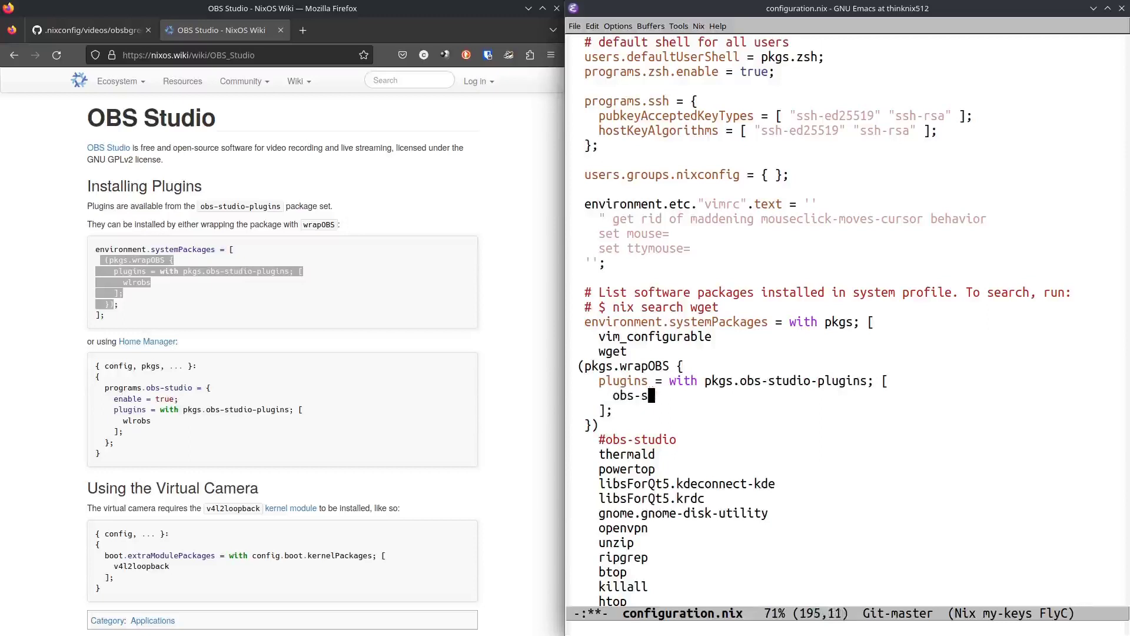
type("ta")
key("BackSpace")
key("BackSpace")
key("BackSpace")
type("background")
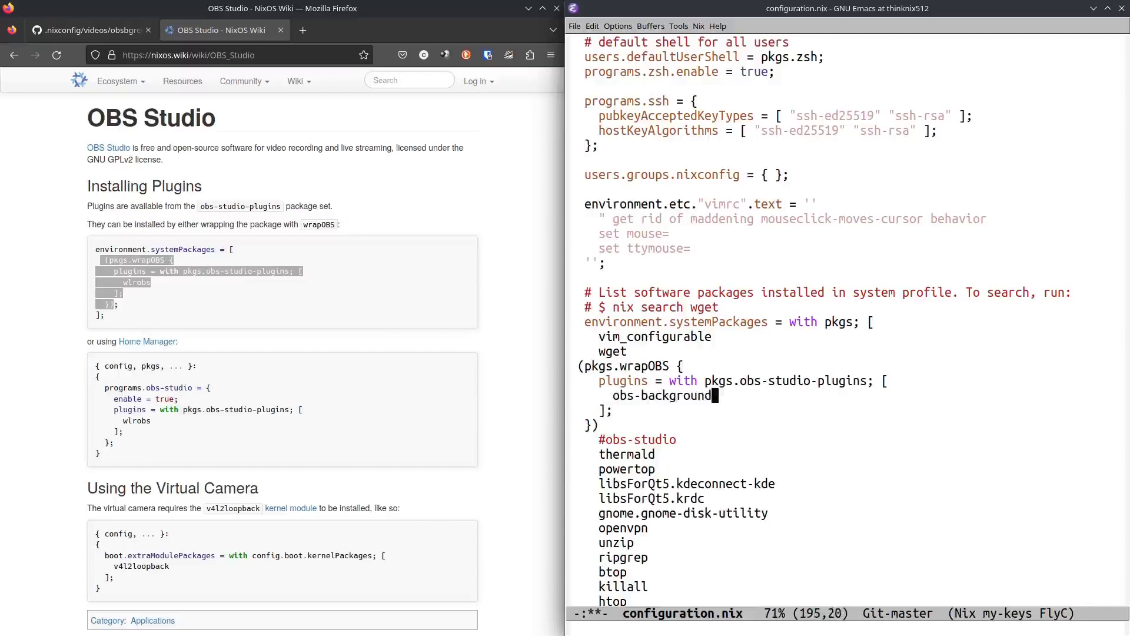
type("removal")
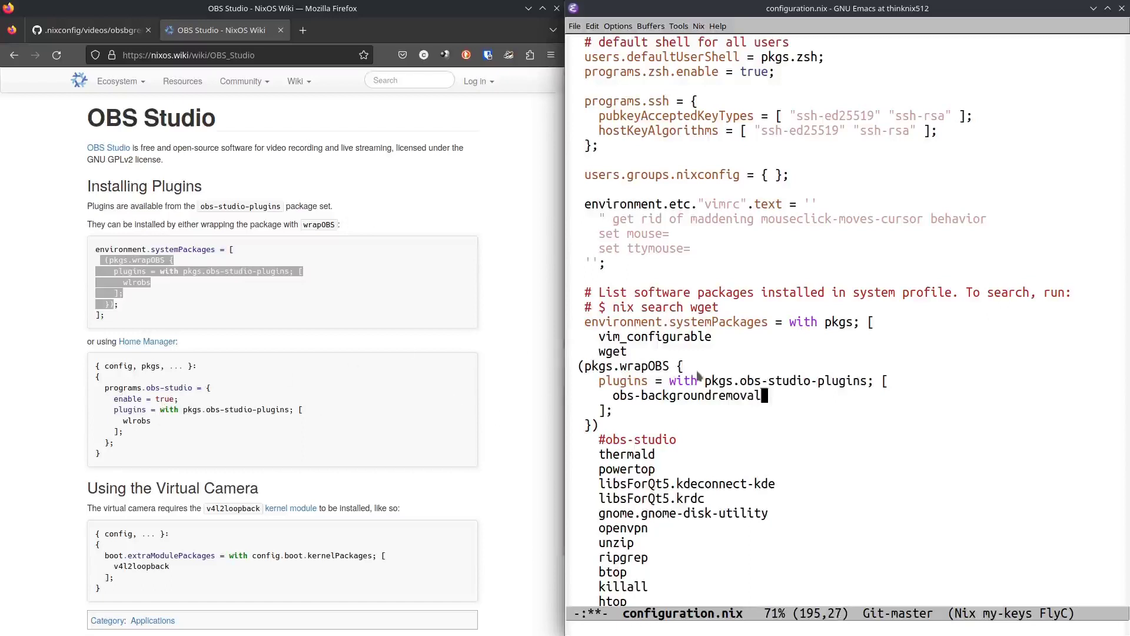
Mark the wrapOBS block, cut it with C-w, and save configuration.nix.
key("Up")
key("Up")
key("ctrl+a")
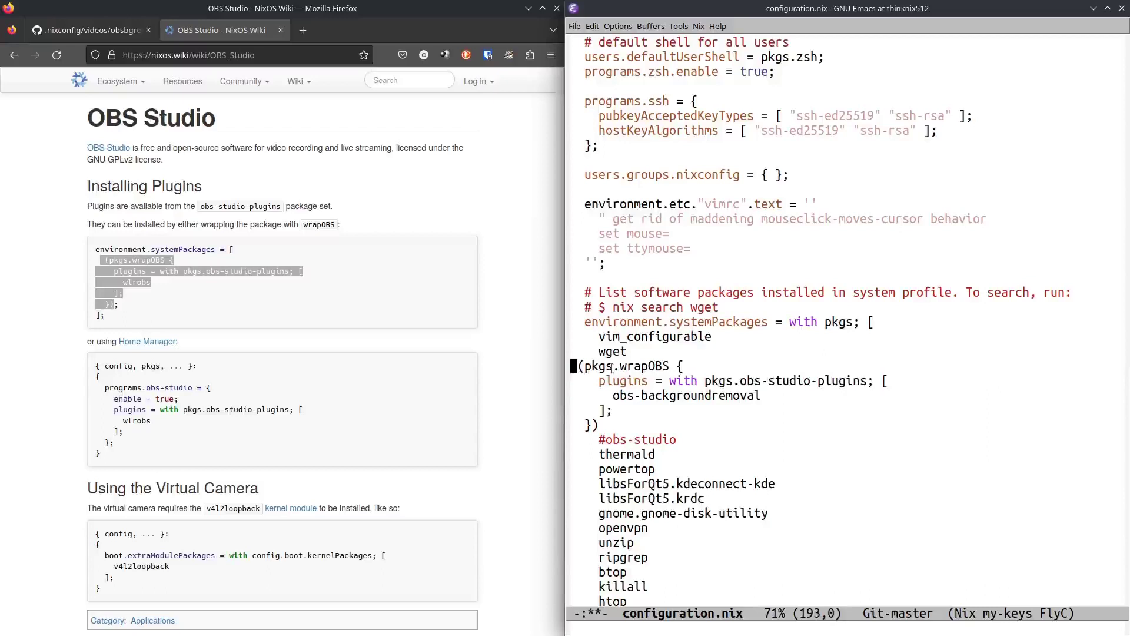
key("ctrl+space")
key("Down")
key("Down")
key("Down")
key("Down")
key("Down")
key("Down")
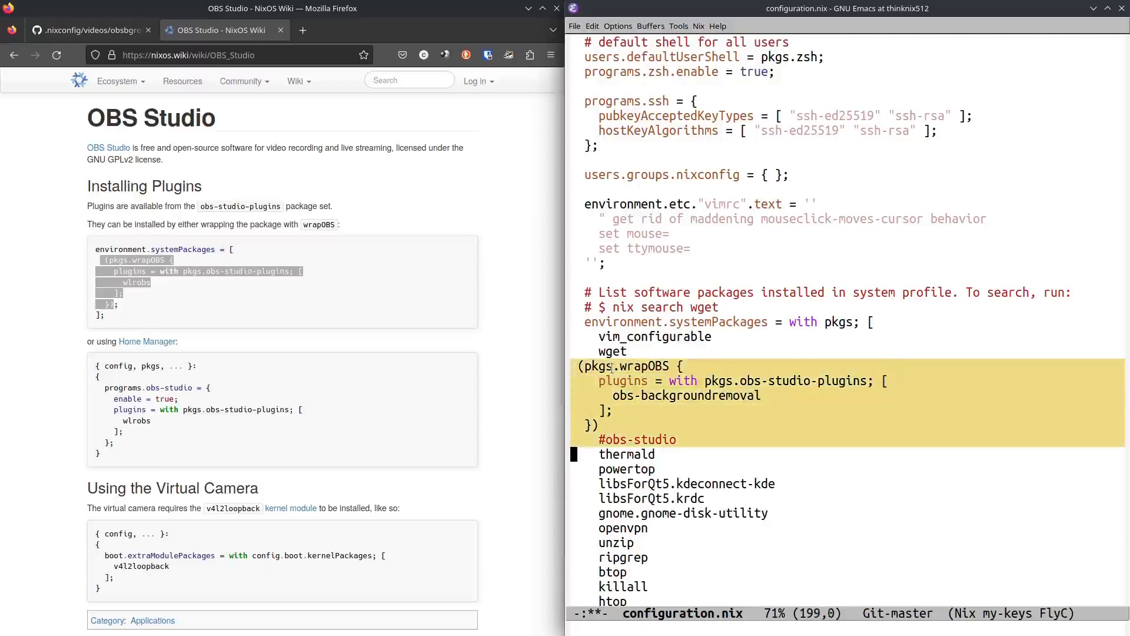
key("Up")
key("ctrl+w")
key("alt+m")
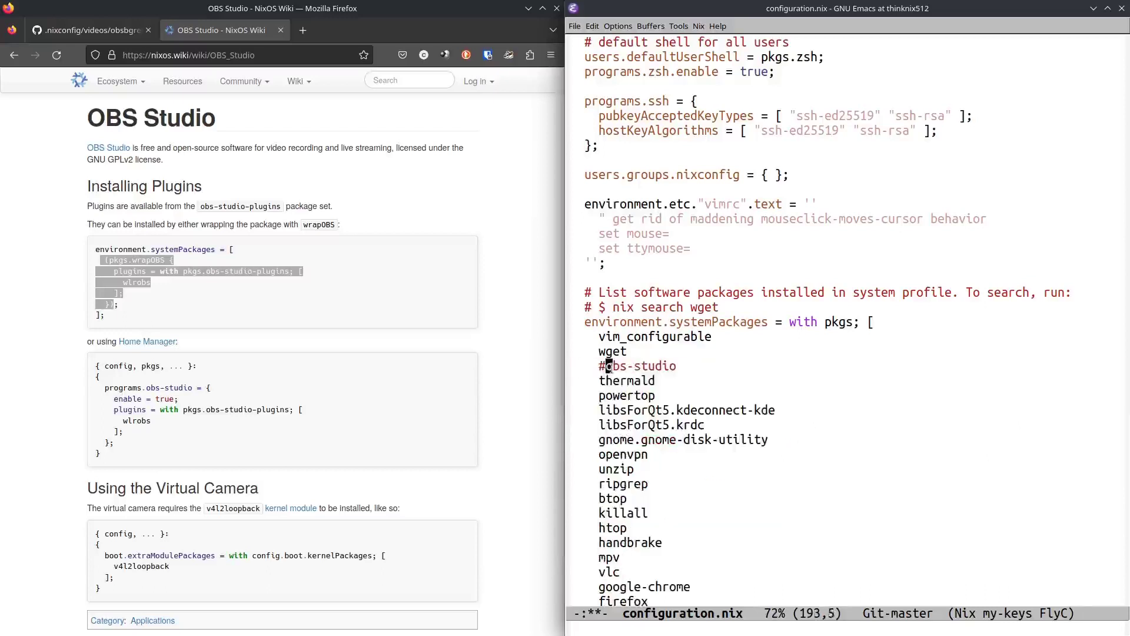
Remove the wrapped OBS block, uncomment obs-studio, and save configuration.nix.
key("ctrl+d")
key("ctrl+e")
key("ctrl+x")
key("ctrl+s")
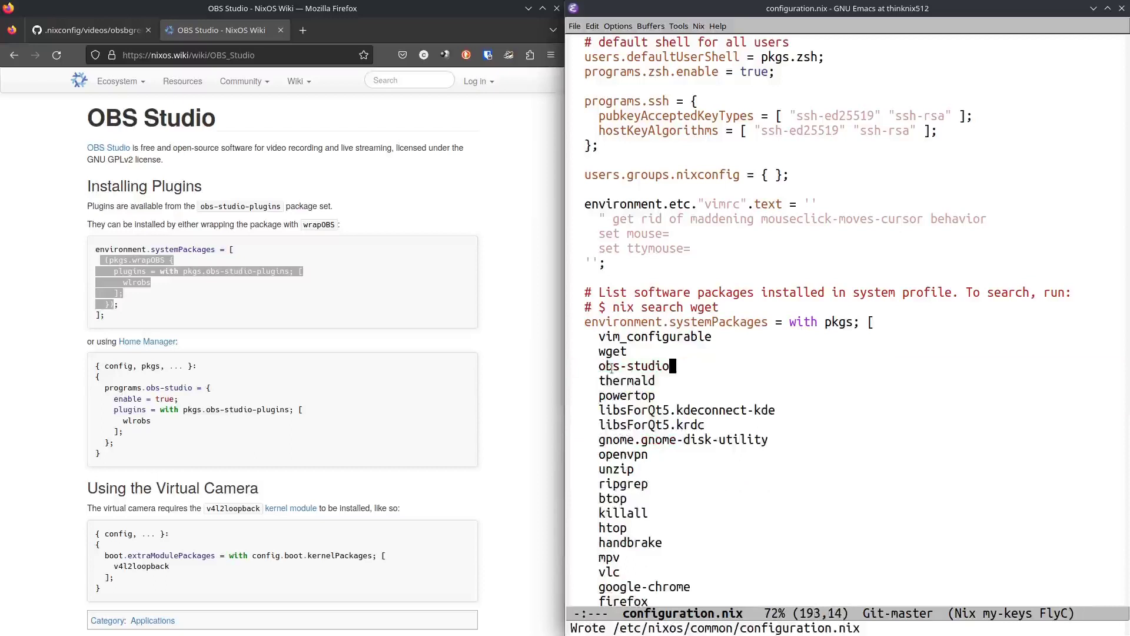
Switch to the hm.nix buffer from the Buffers menu.
left_click(650, 26)
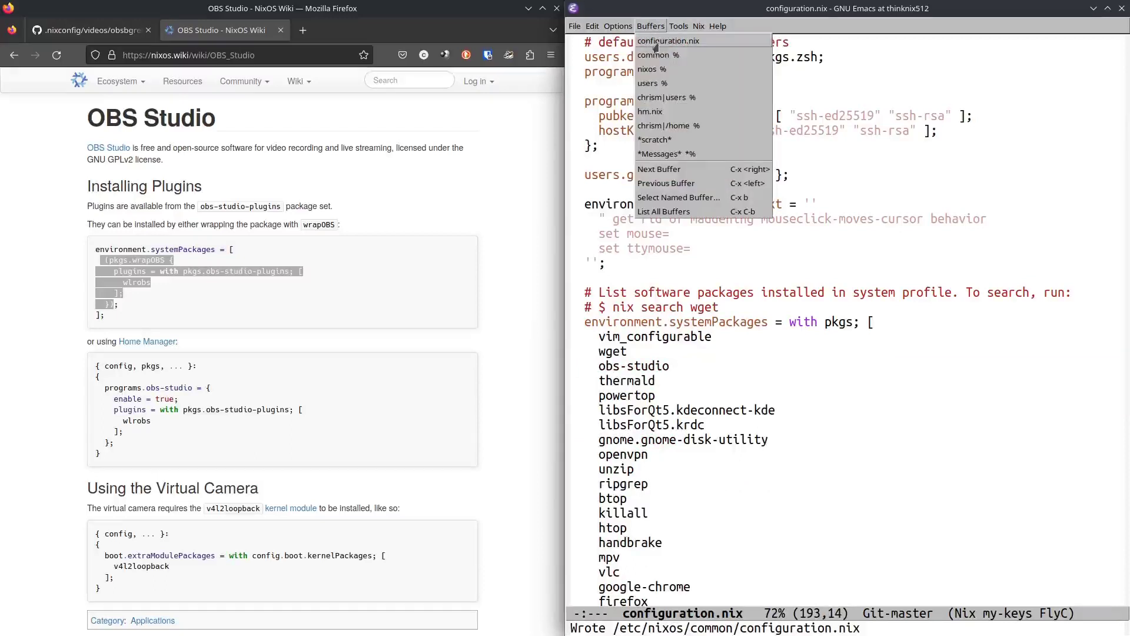
left_click(655, 112)
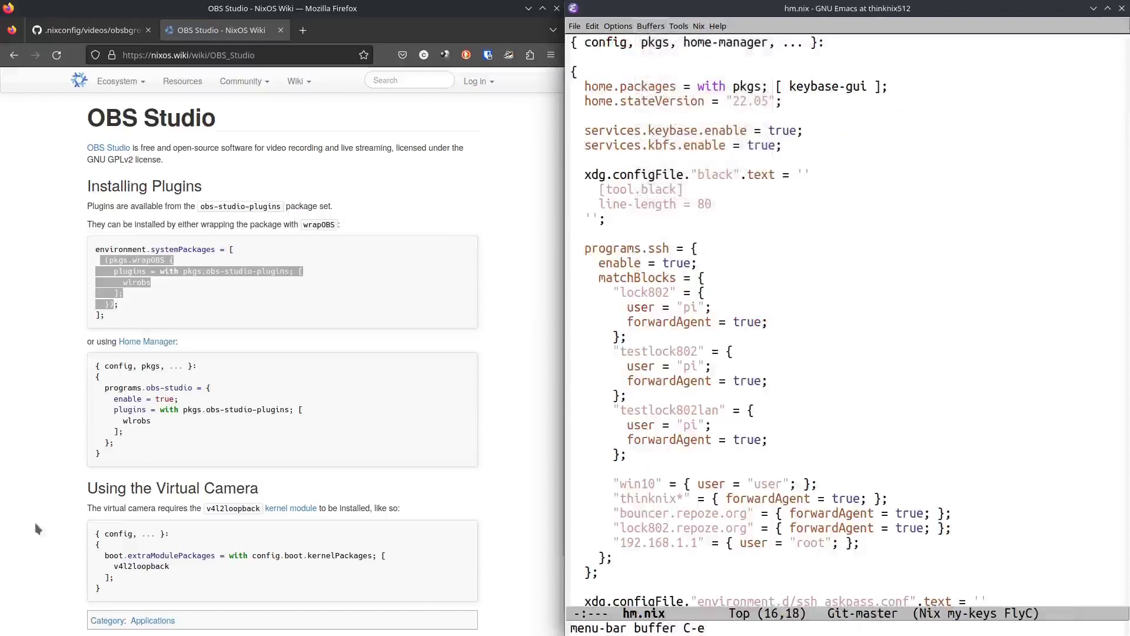
left_click(871, 190)
Search hm.nix for 'prog' then 'ob' to reach programs.obs-studio and mark the block.
key("ctrl+s")
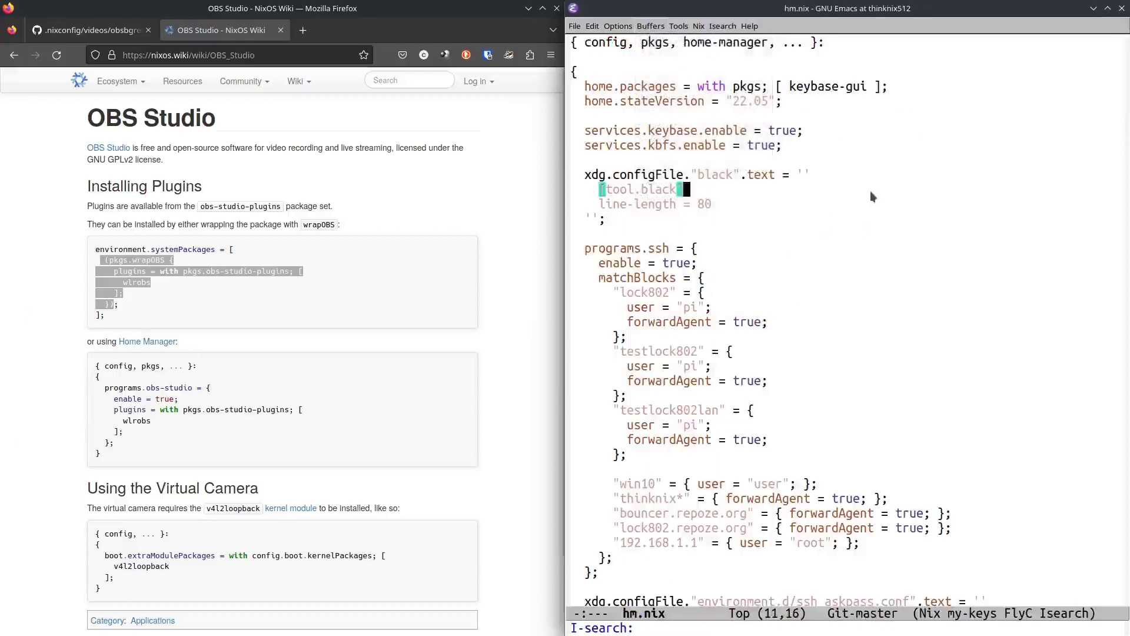
type("prog")
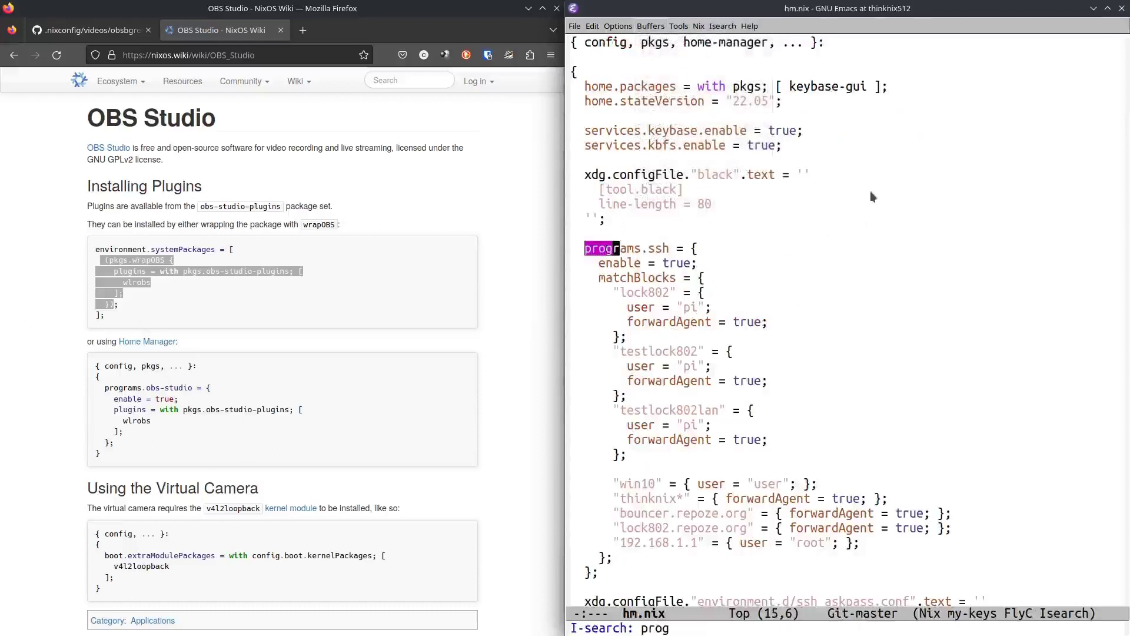
key("Down")
key("ctrl+s")
type("ob")
key("Return")
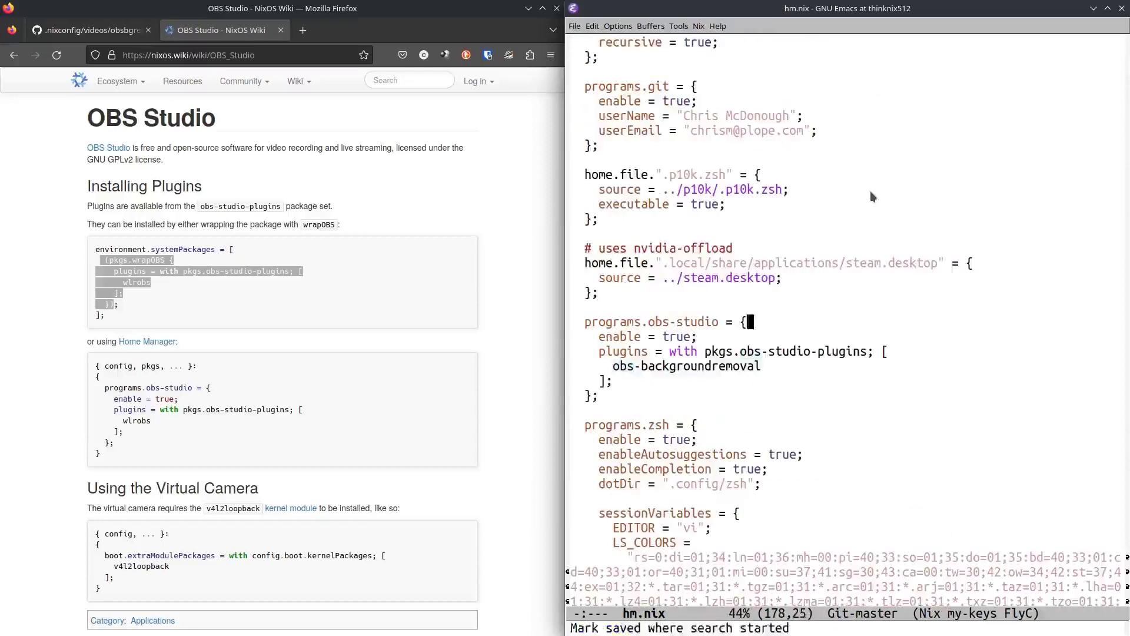
key("ctrl+a")
key("ctrl+space")
key("Down")
key("Down")
key("Down")
key("Down")
key("Down")
key("Down")
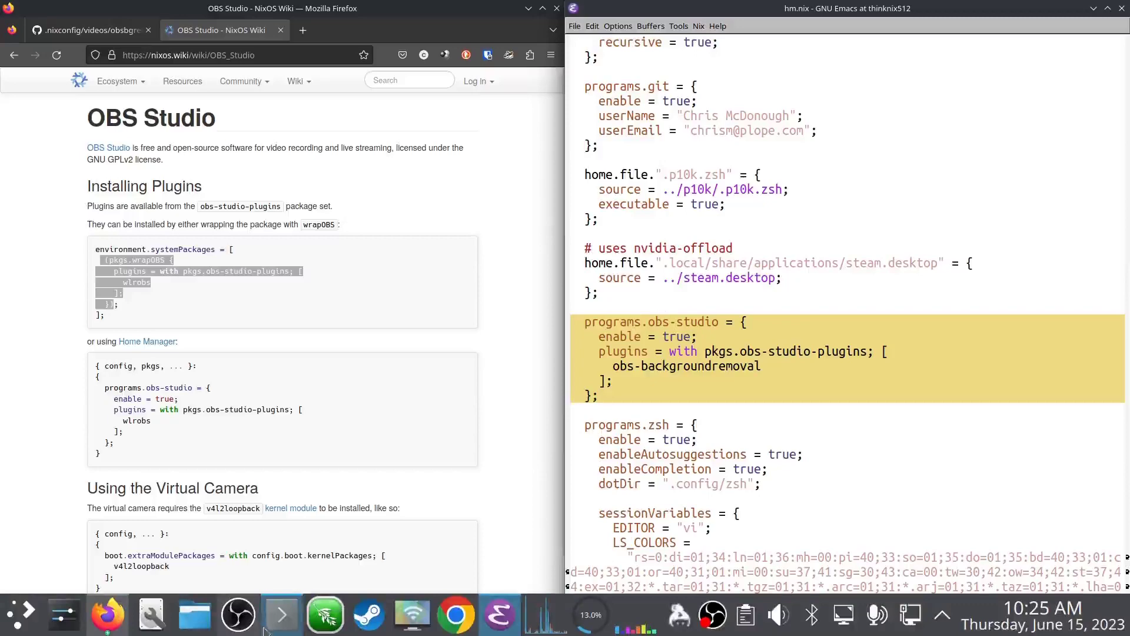
Check the git push output in Konsole, erase the typed 'obs', and return to Emacs.
left_click(299, 621)
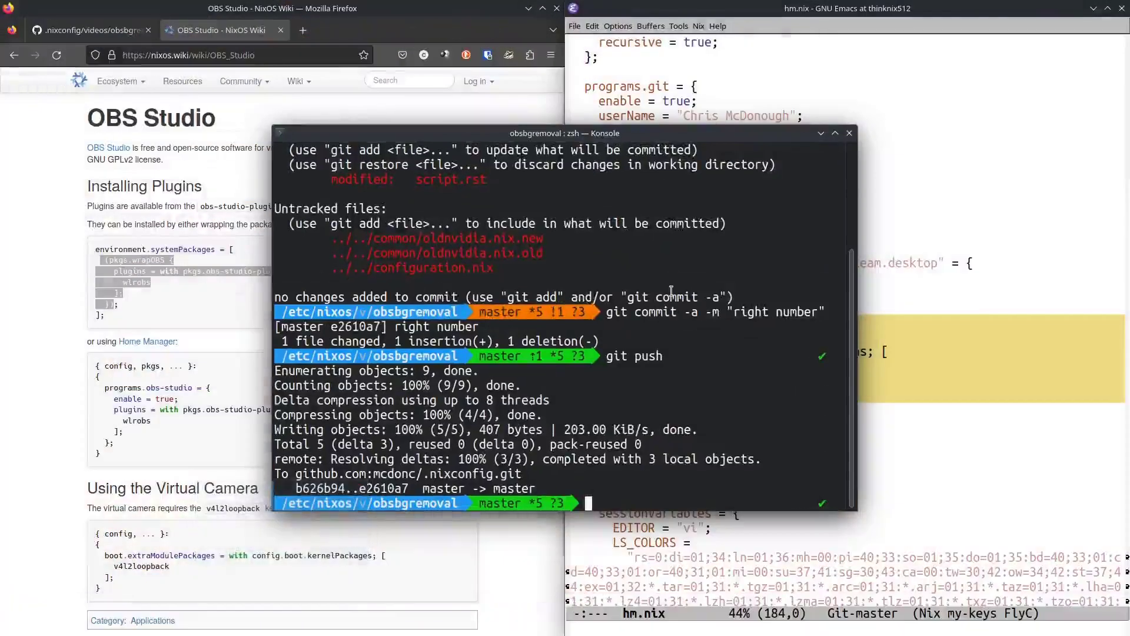
type("obs")
key("BackSpace")
key("BackSpace")
key("BackSpace")
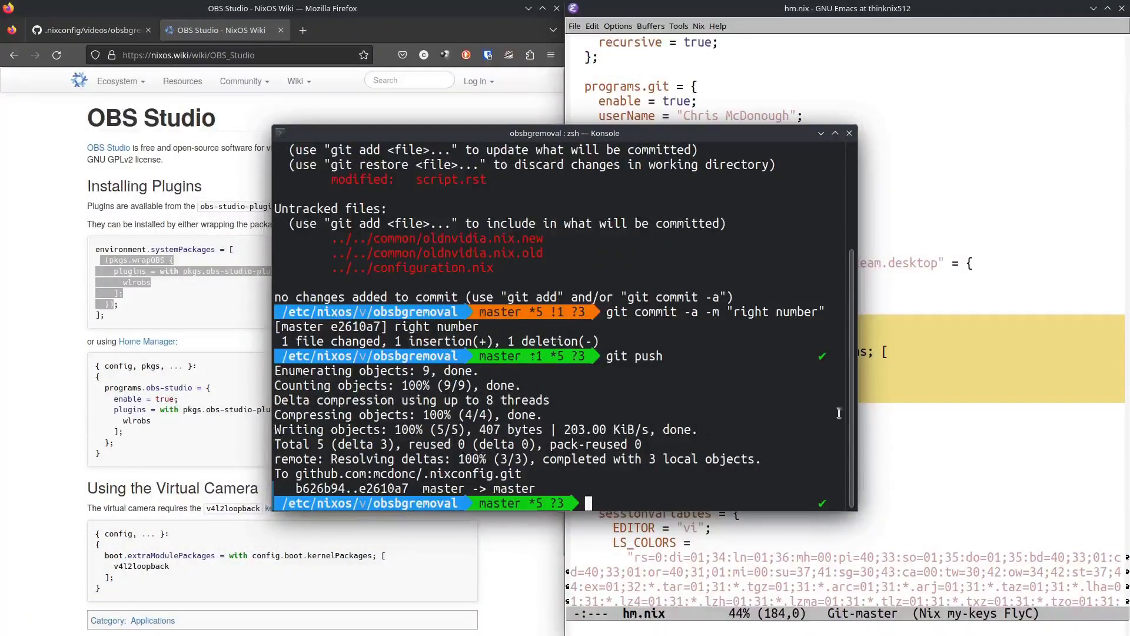
left_click(961, 196)
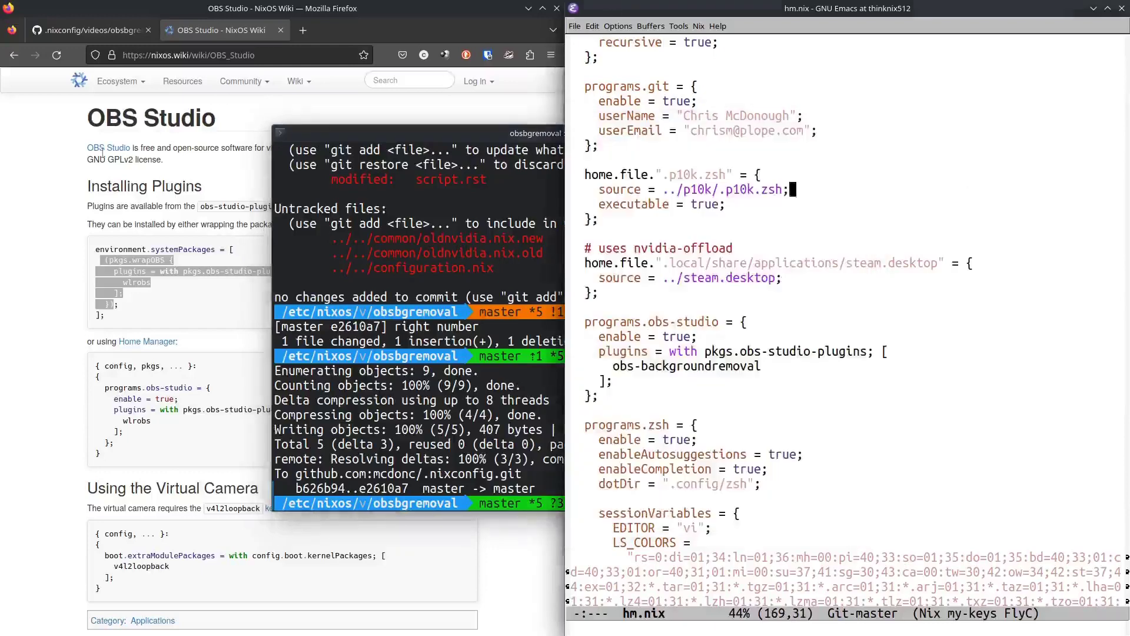
On the GitHub script.rst page, highlight obs-backgroundremoval.so in the 'info:' output, then return to the top.
left_click(220, 254)
key("ctrl+Page_Up")
scroll(221, 254, "down", 10)
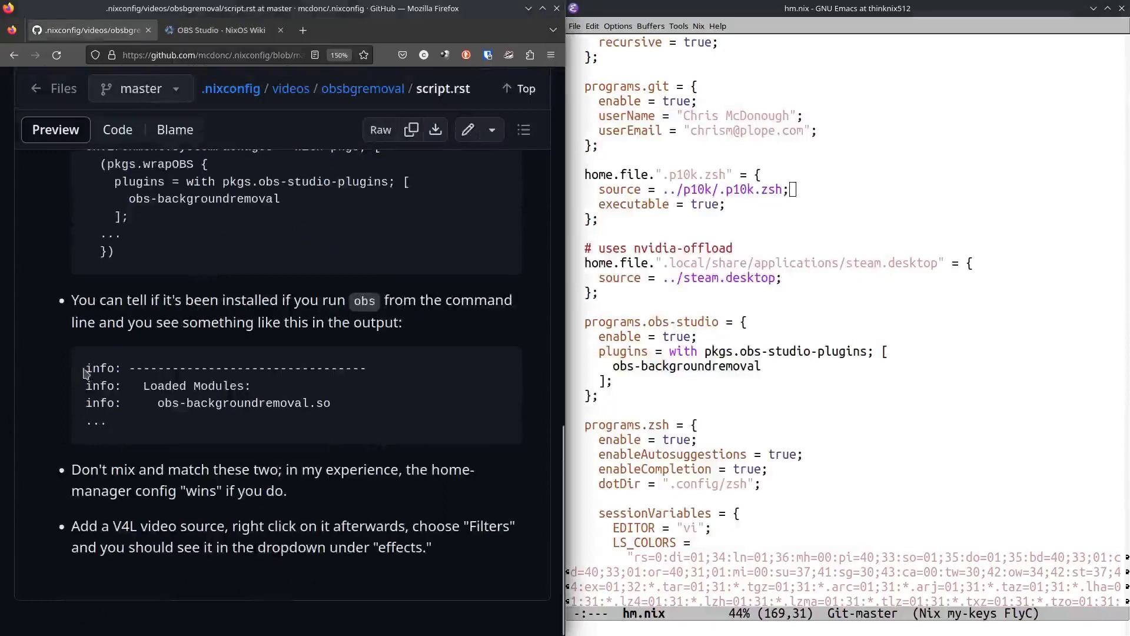
left_click_drag(78, 370, 363, 411)
left_click(170, 403)
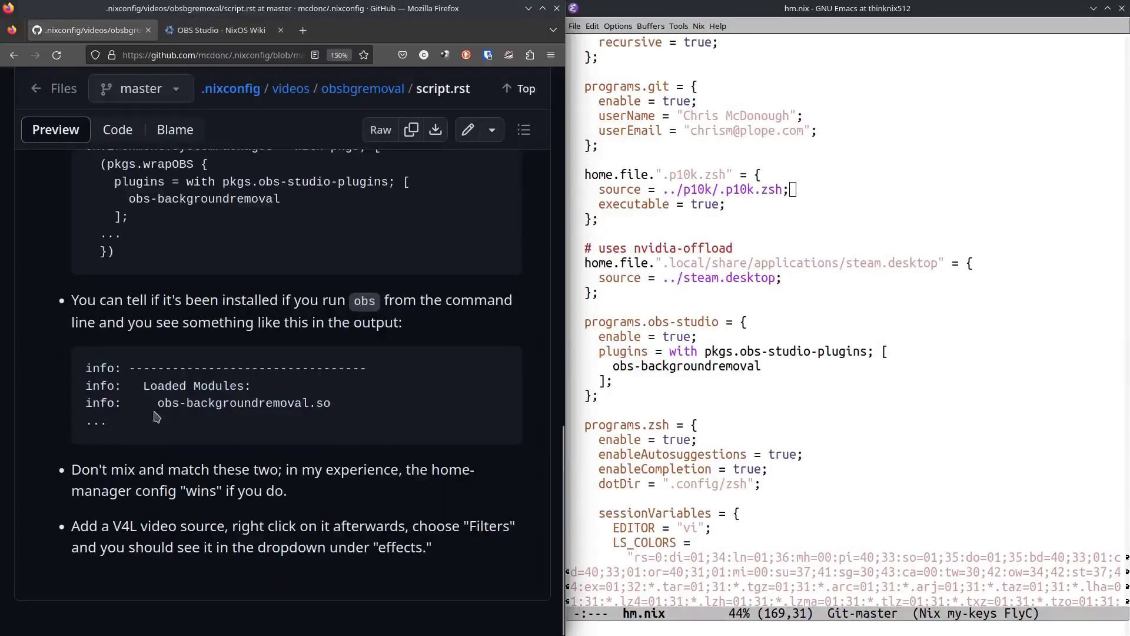
left_click_drag(158, 404, 328, 403)
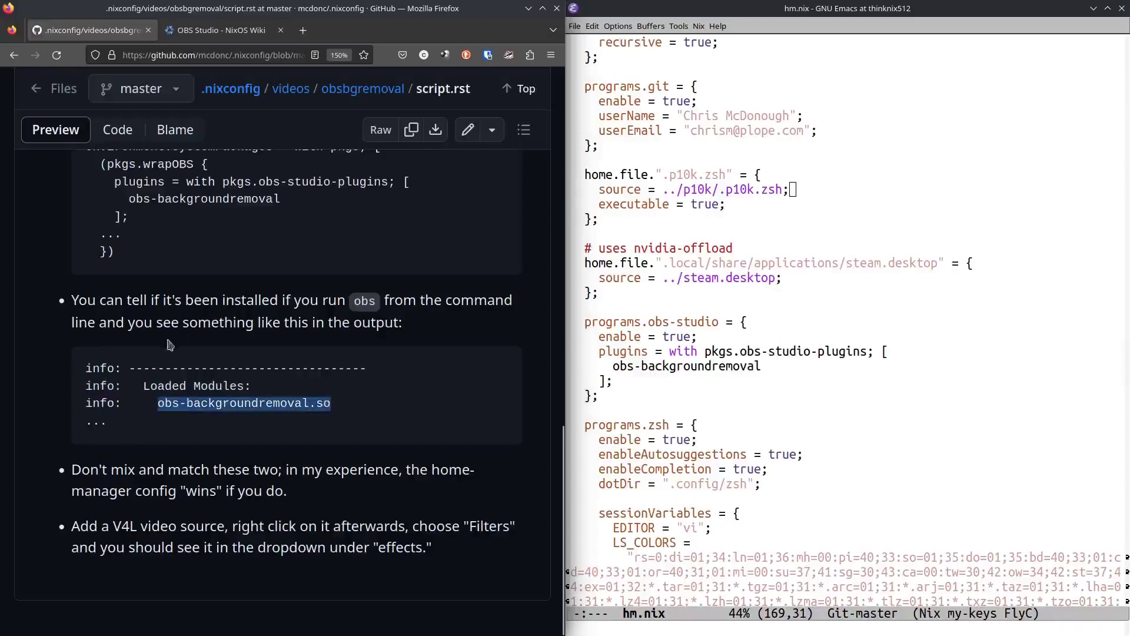
scroll(171, 345, "up", 15)
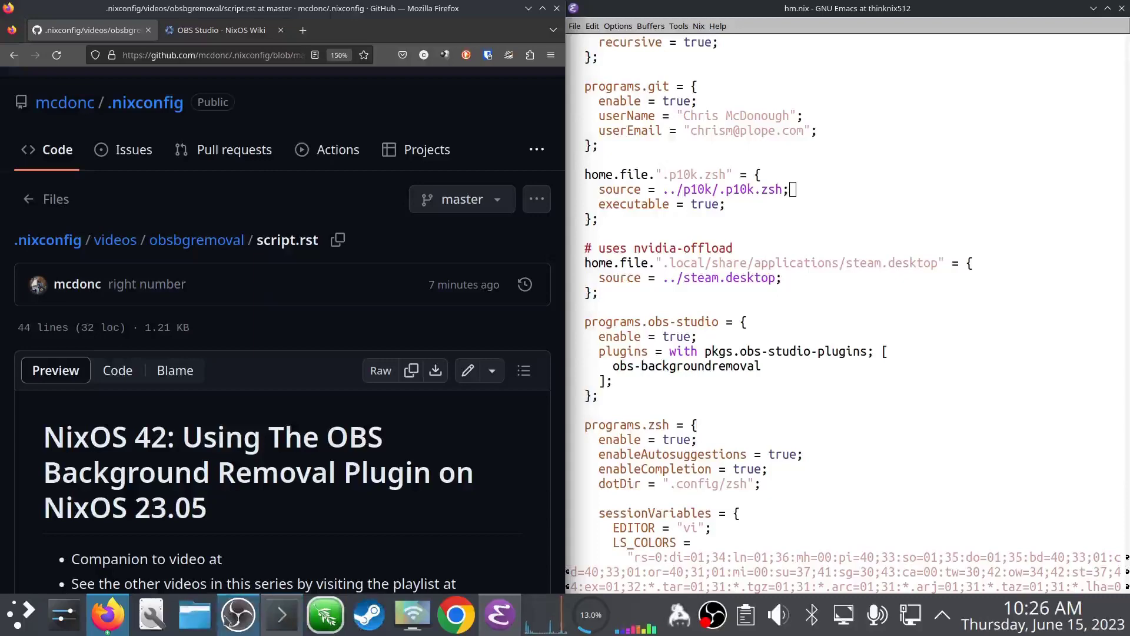
Bring OBS forward and activate the 'Screen and Cam' scene, dismissing the Sources add menu.
left_click(227, 619)
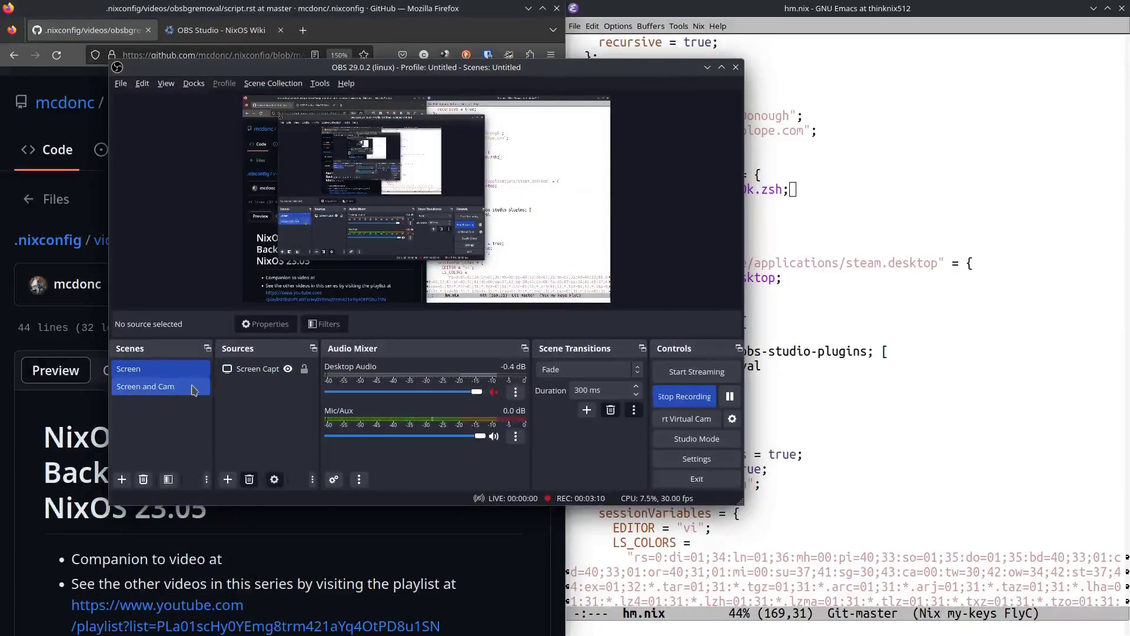
left_click(194, 391)
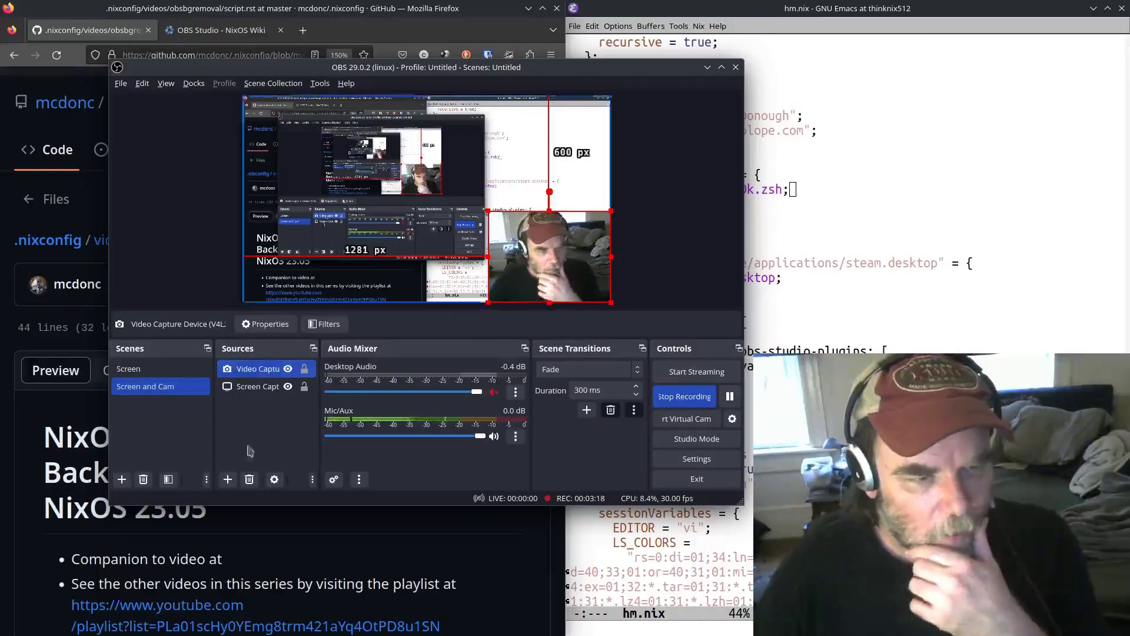
left_click(229, 480)
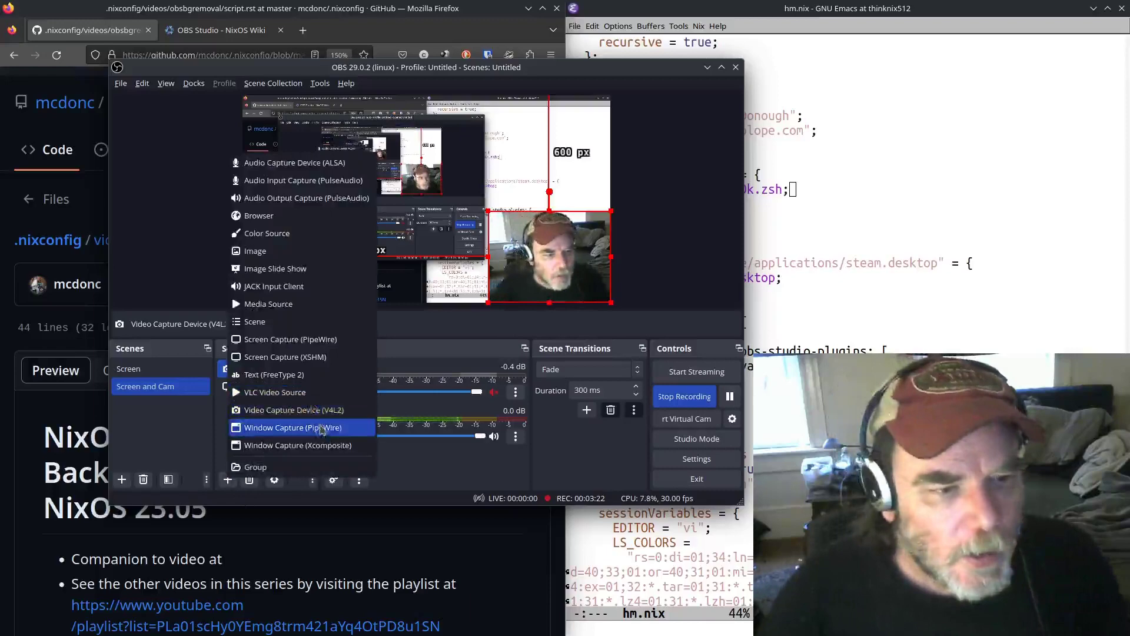
key("Escape")
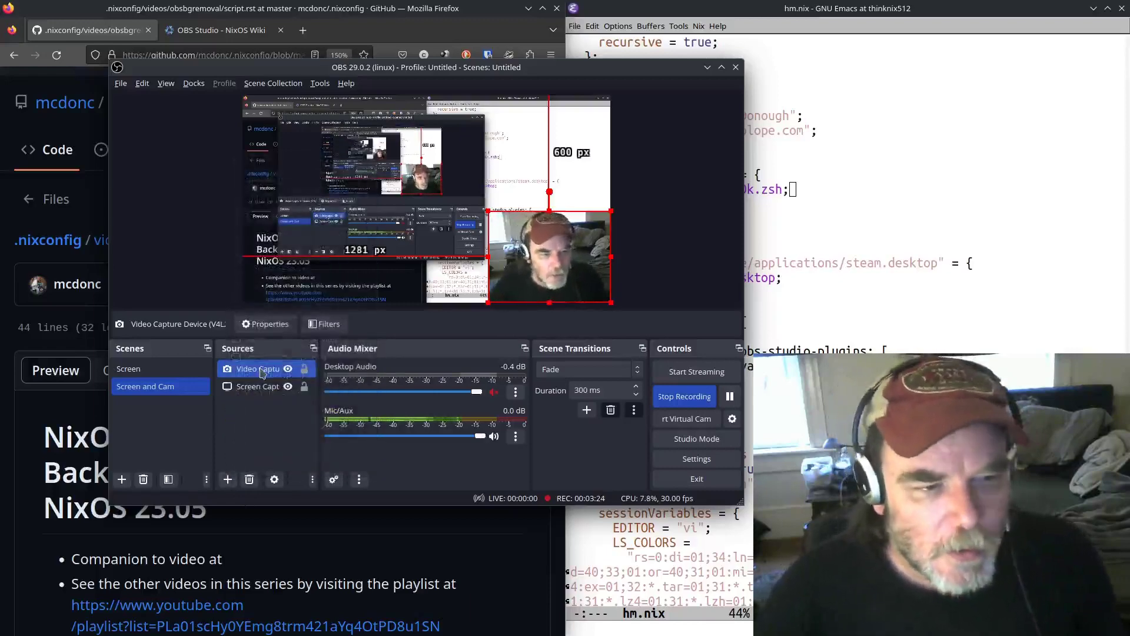
Open Filters for the Video Capture Device (V4L2) source and open the Effect Filters add list.
right_click(262, 372)
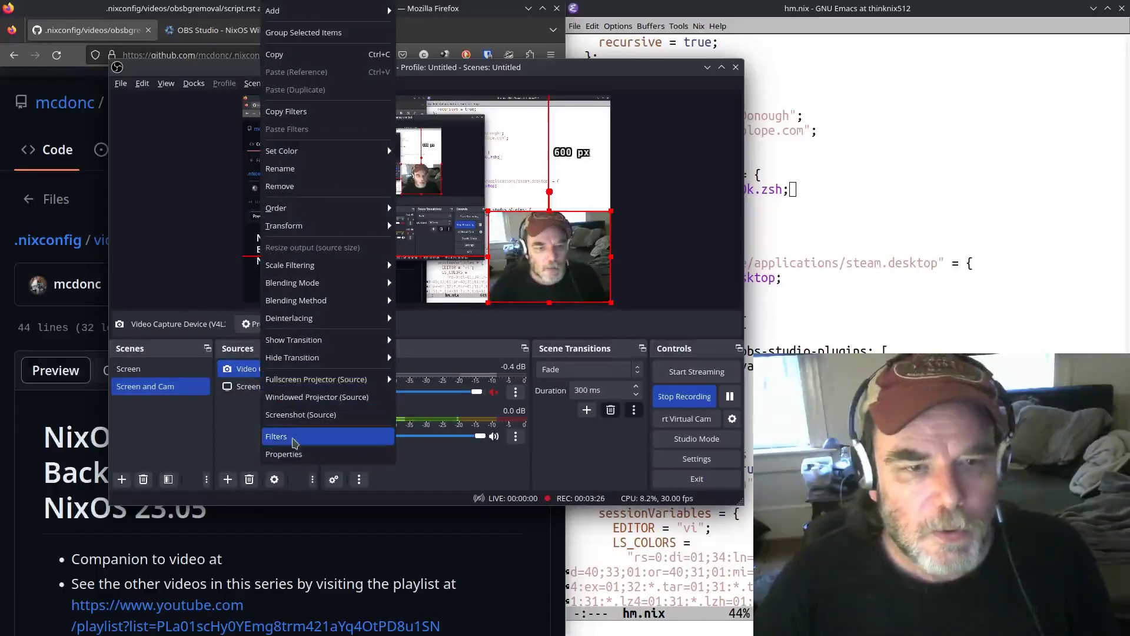
left_click(294, 443)
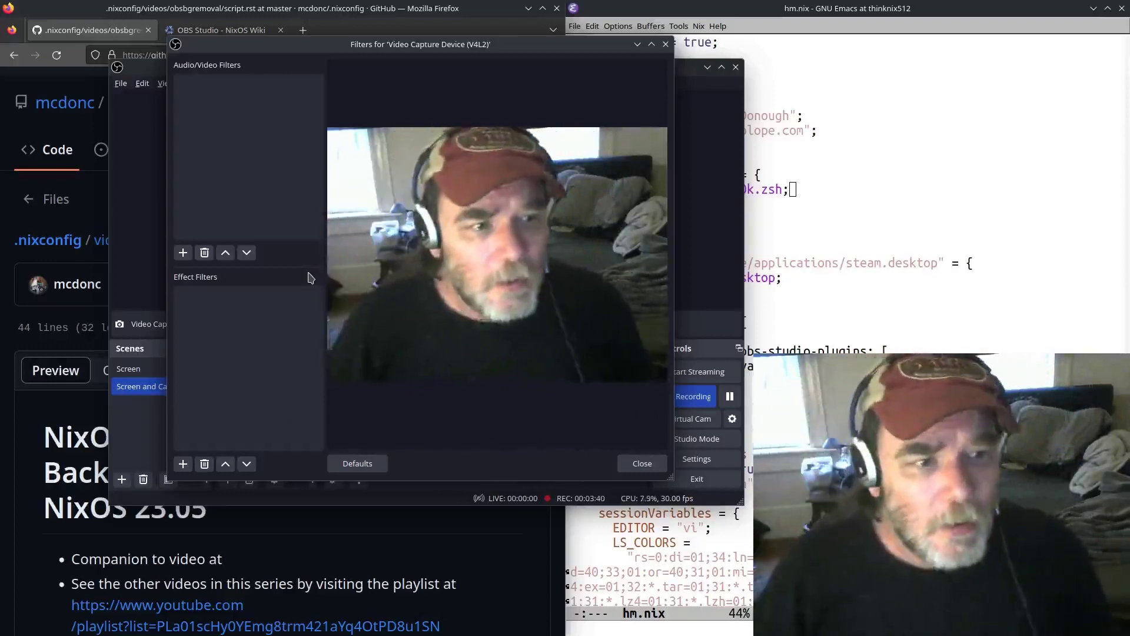
left_click(183, 464)
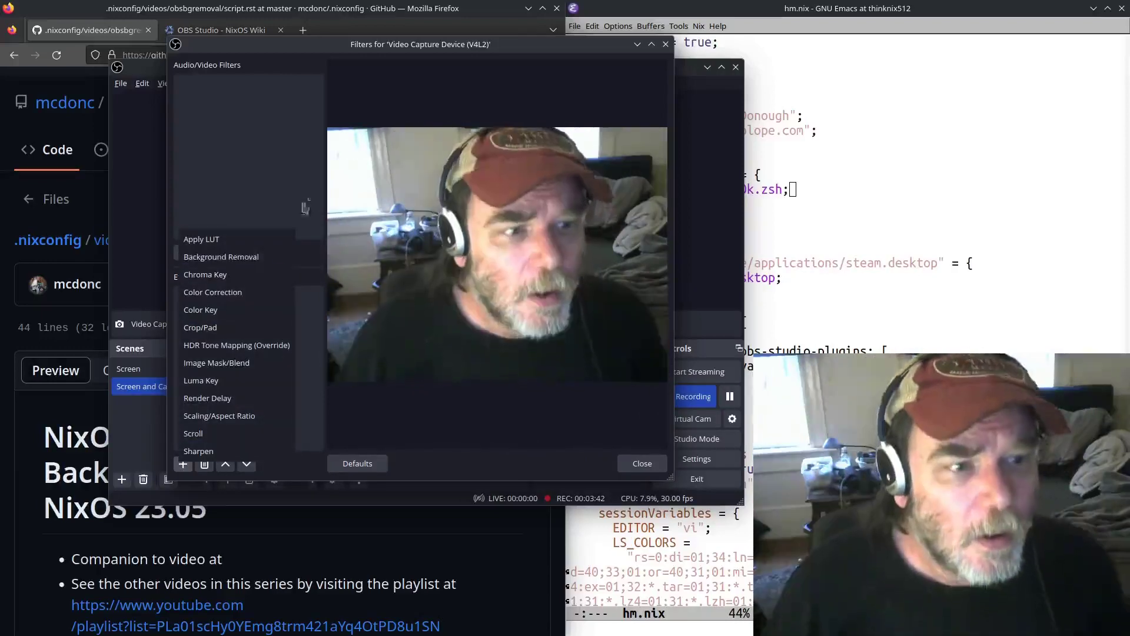
Add the Background Removal filter with its default name and set background blur to 11.
left_click(275, 257)
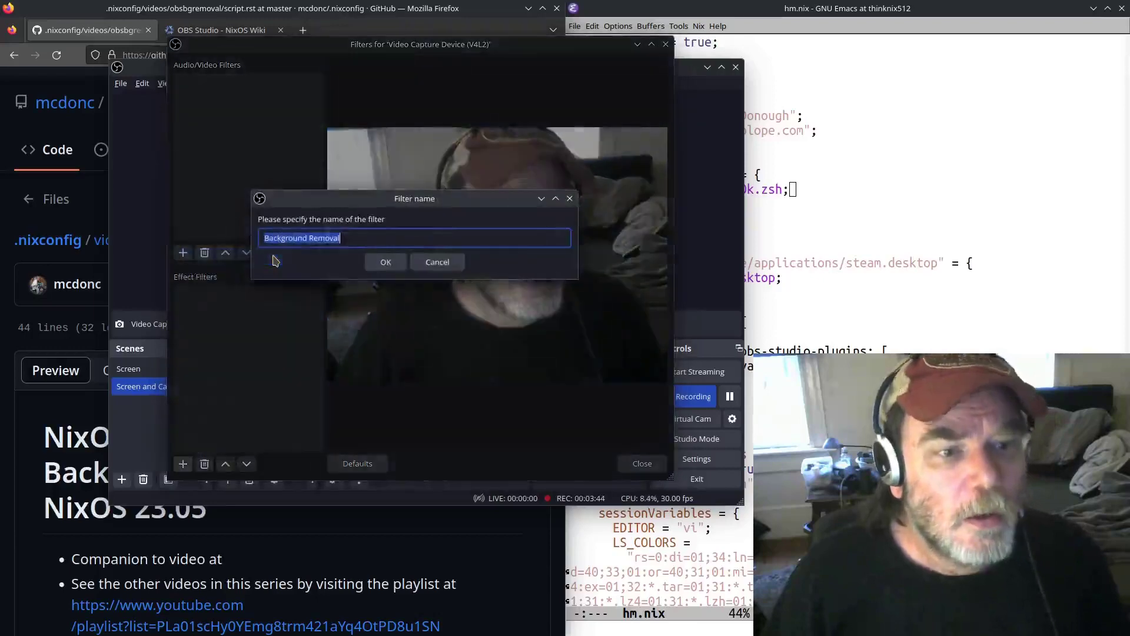
left_click(396, 267)
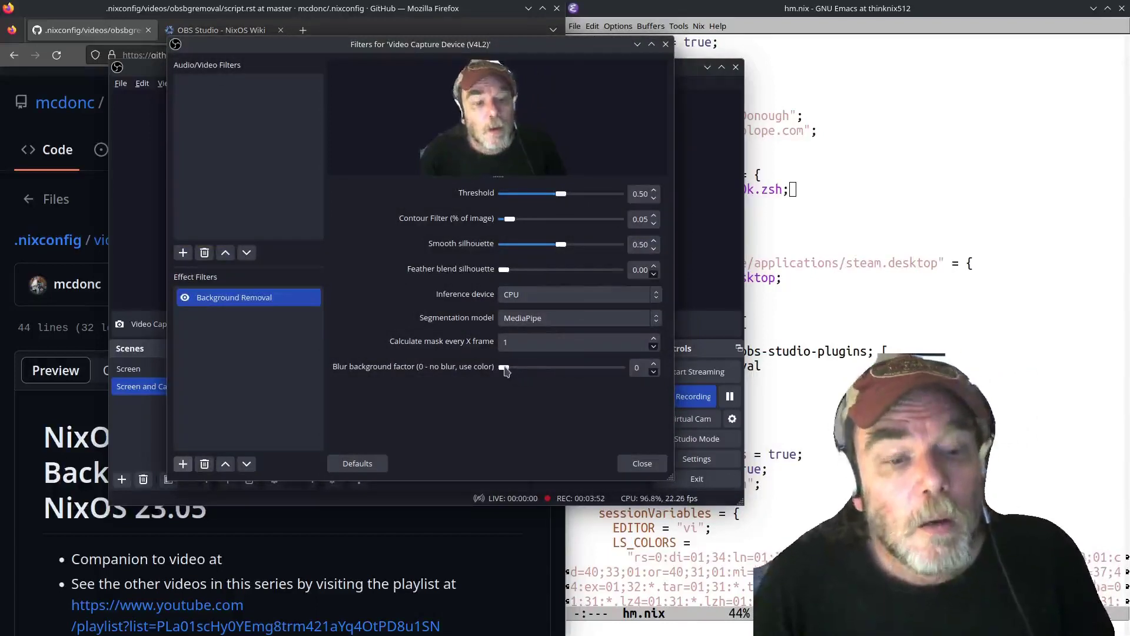
left_click_drag(505, 369, 511, 369)
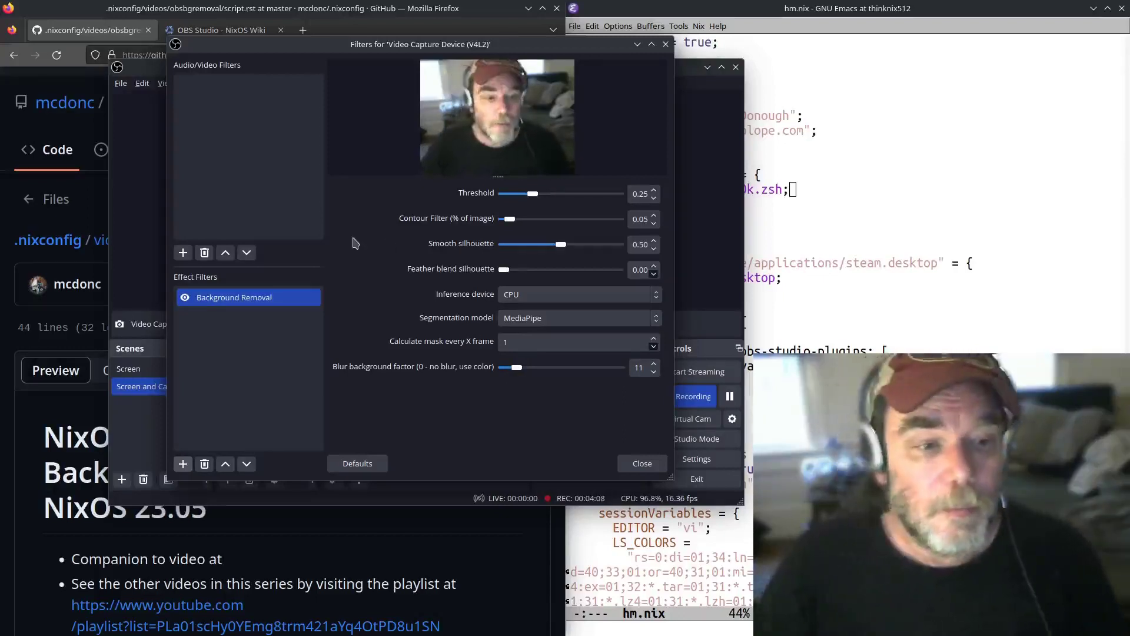
left_click(803, 311)
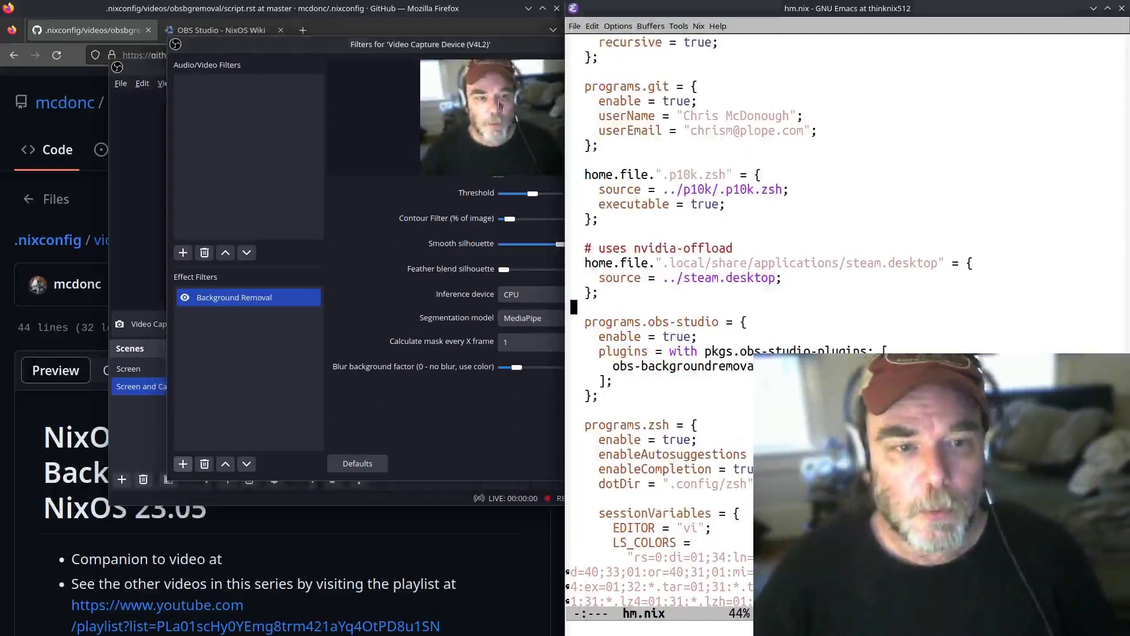
left_click(501, 47)
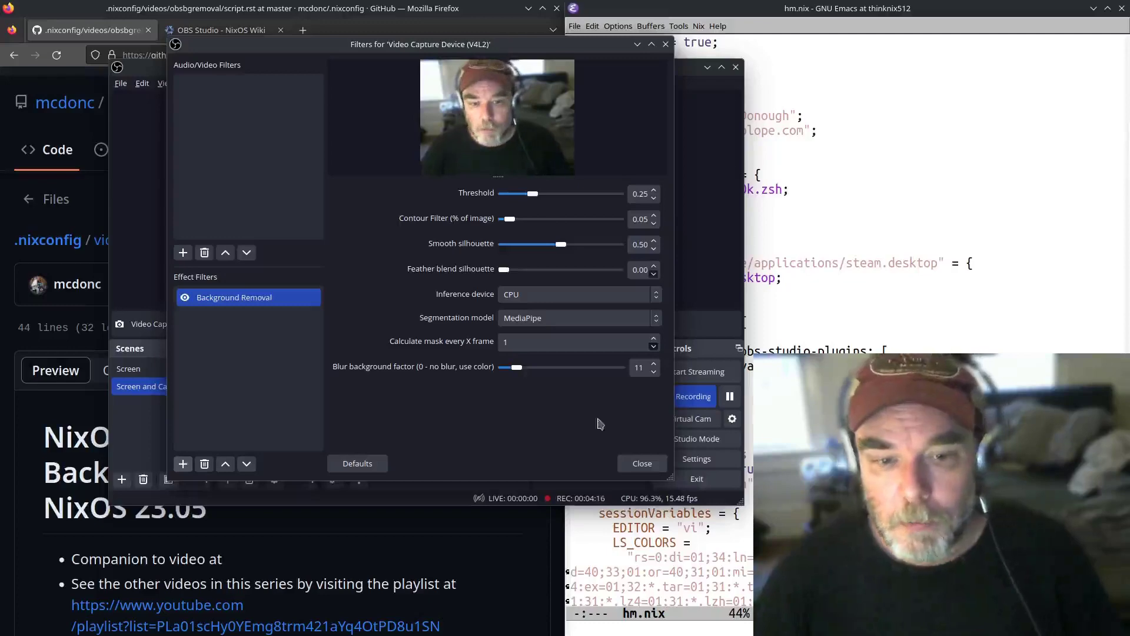